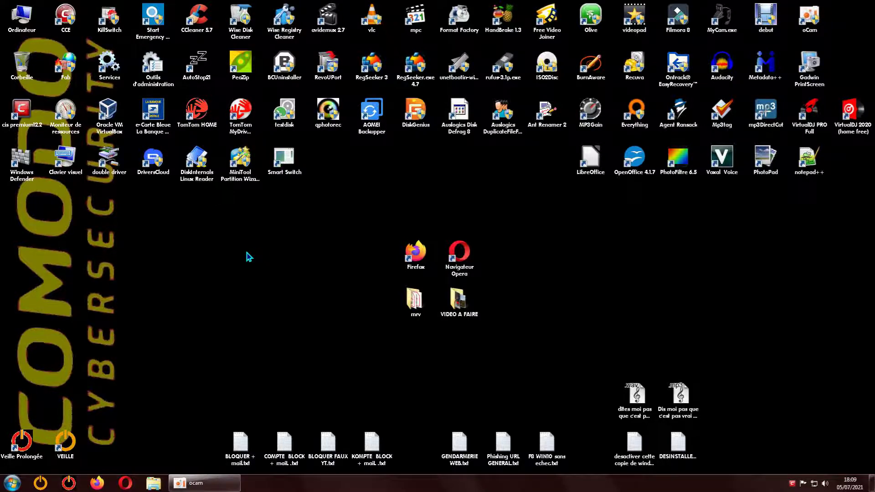
Open YouTube in Firefox, accept the cookie consent and dismiss the YouTube Music banner
left_click(414, 261)
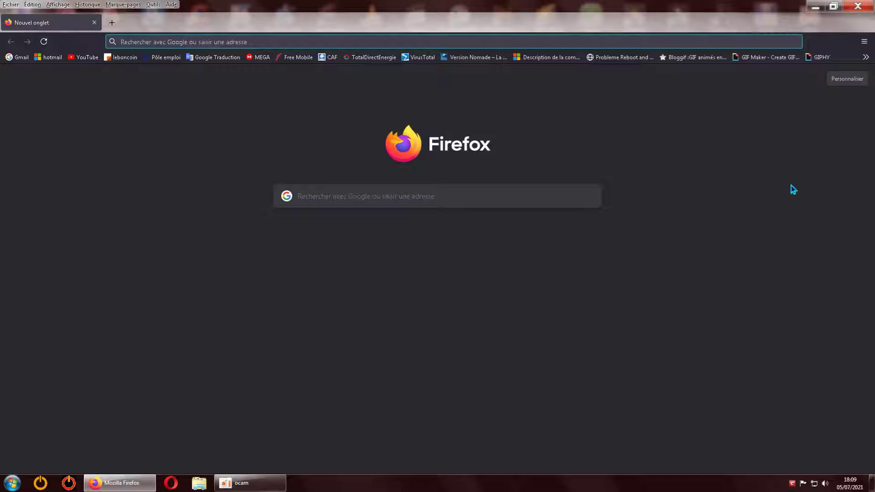
left_click(88, 57)
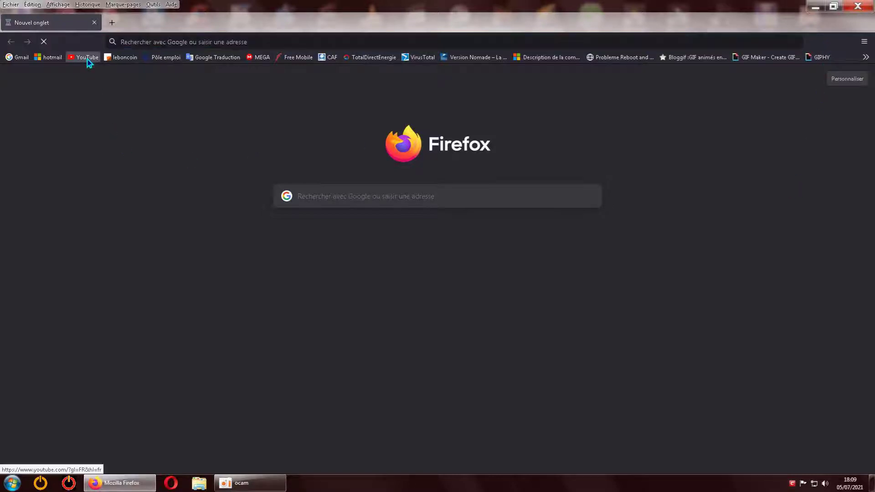
scroll(501, 279, "down", 3)
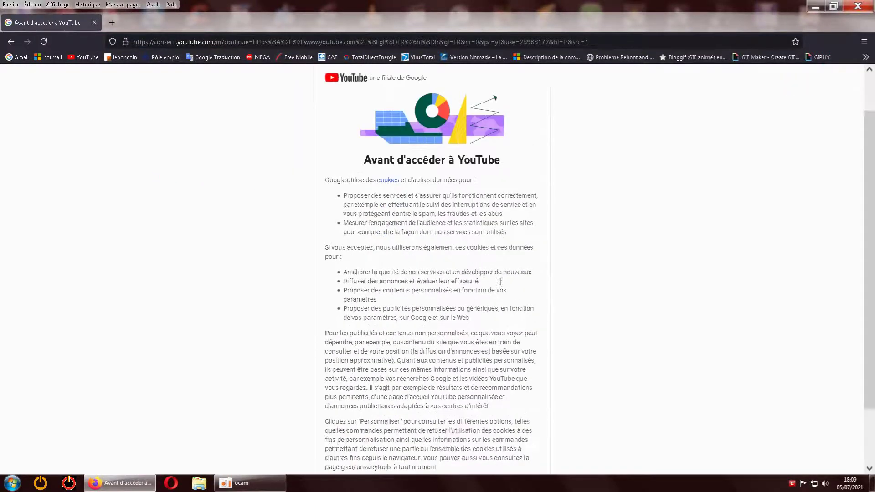
left_click(513, 429)
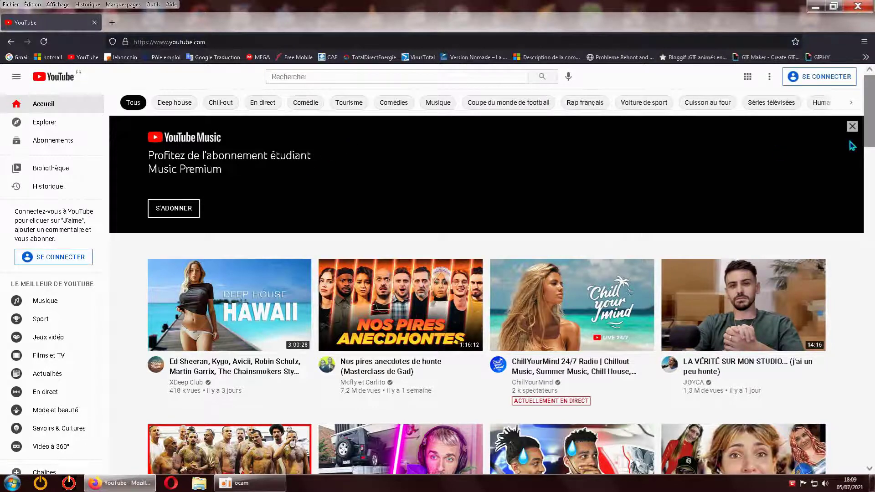
left_click(852, 126)
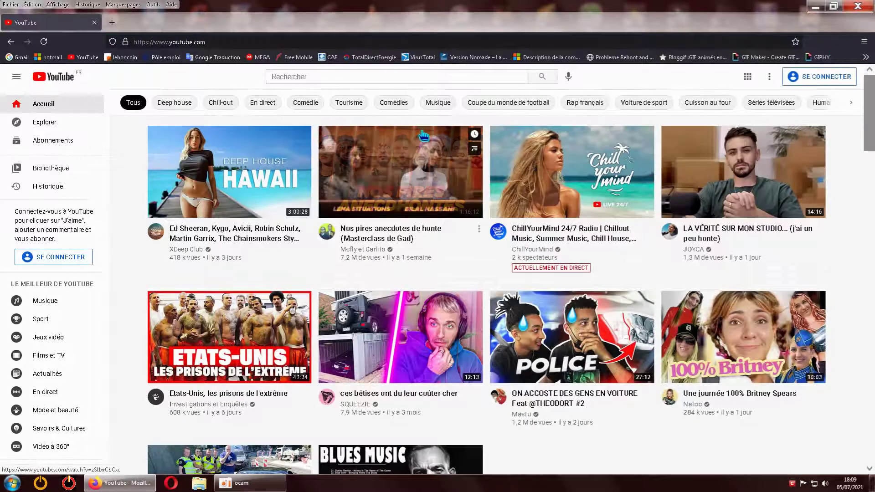
Check the installed Firefox extensions, AdBlock and uBlock Origin, for available updates
left_click(864, 41)
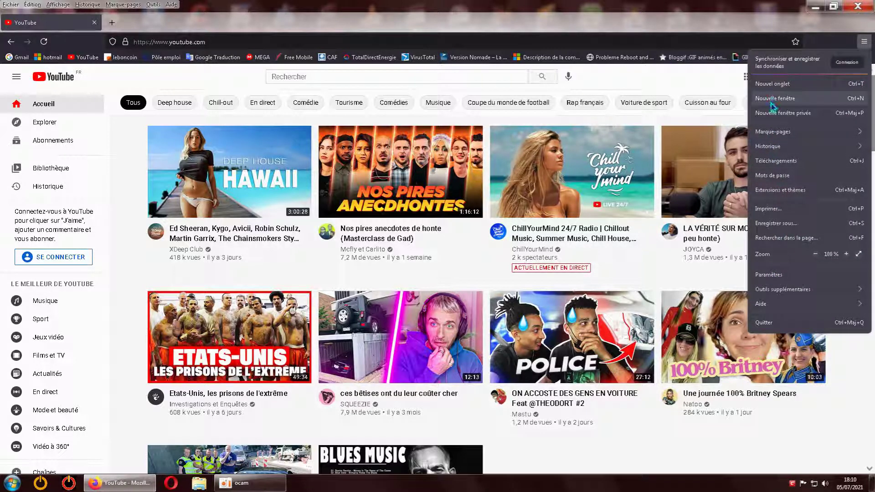
left_click(775, 193)
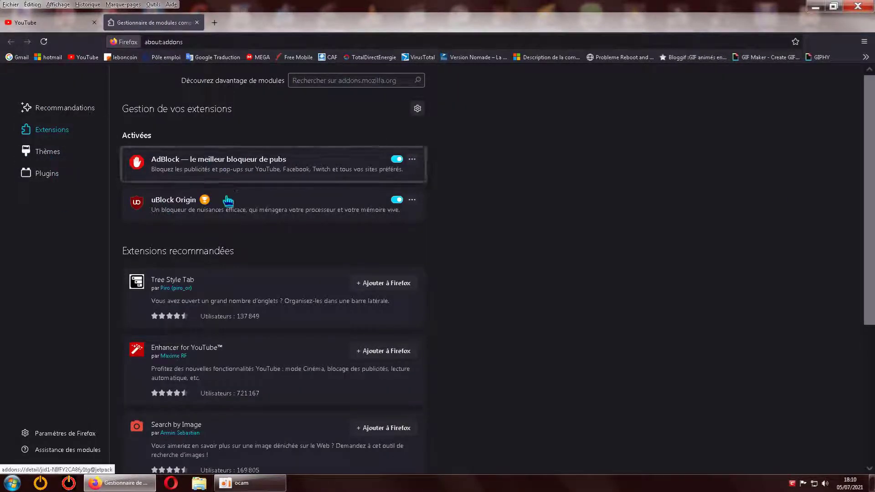
left_click(417, 108)
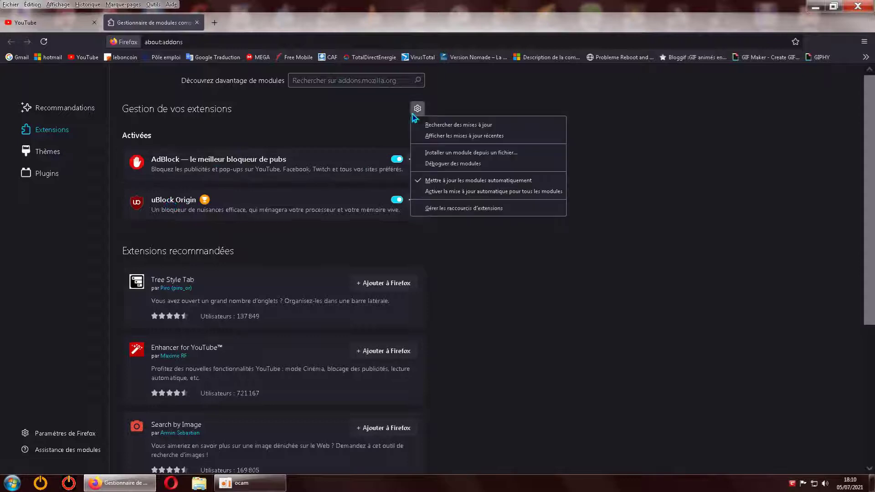
left_click(449, 123)
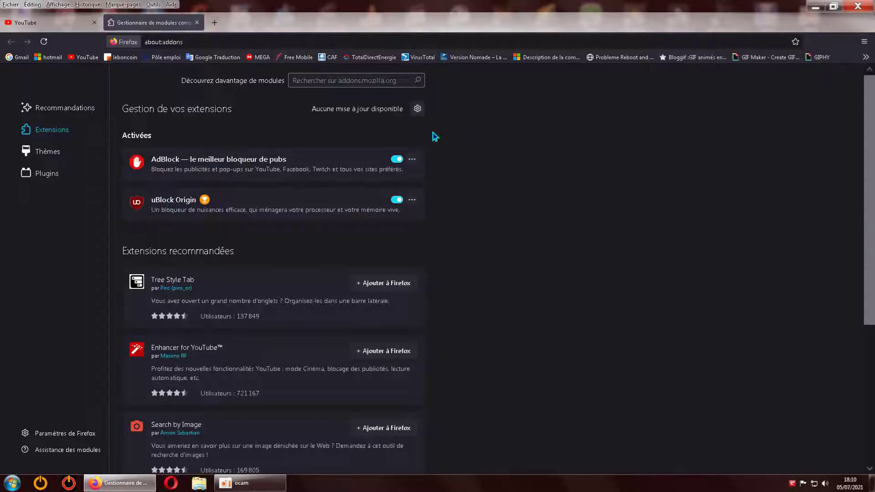
left_click(417, 108)
left_click(449, 126)
left_click(417, 108)
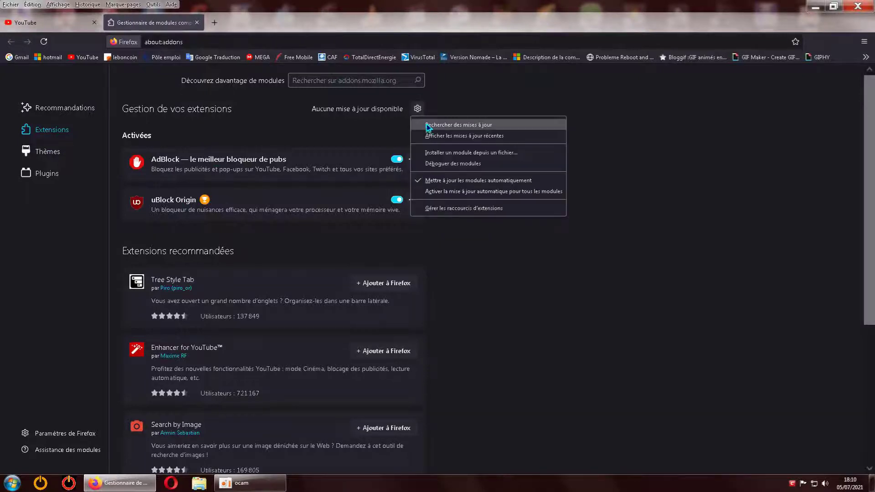
left_click(423, 123)
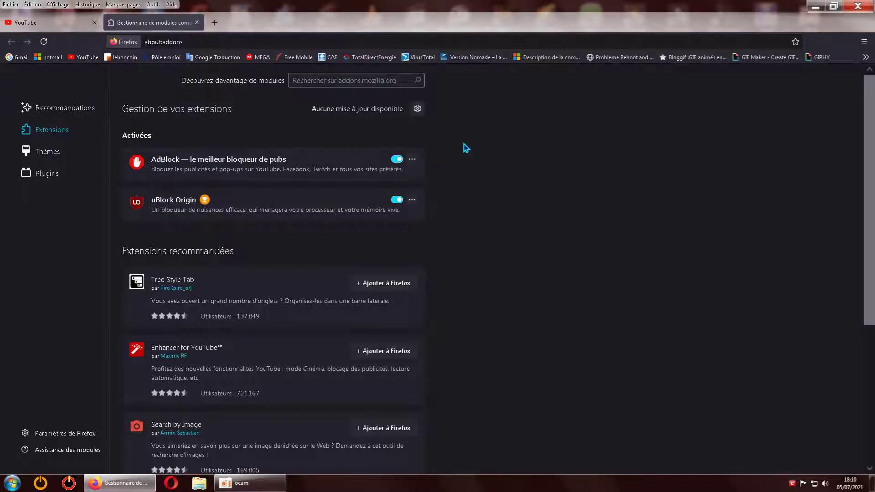
Leave the extension manager, reload the YouTube home page and close Firefox
left_click(196, 23)
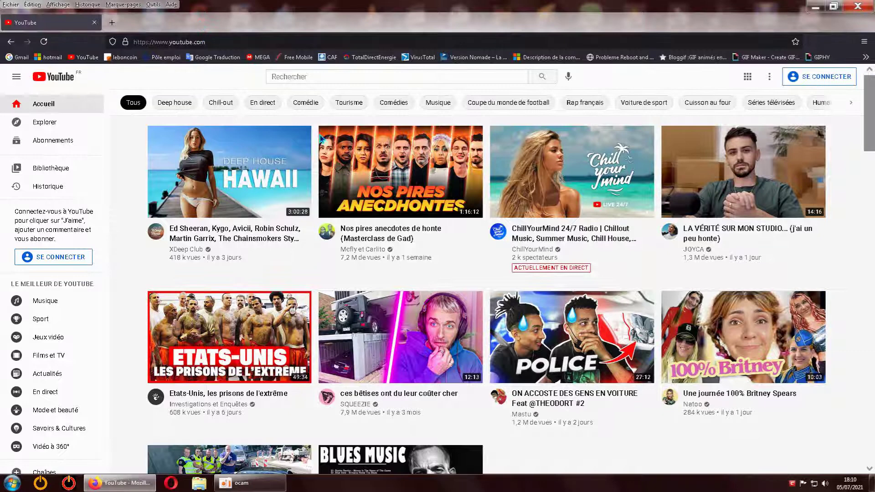
left_click(44, 42)
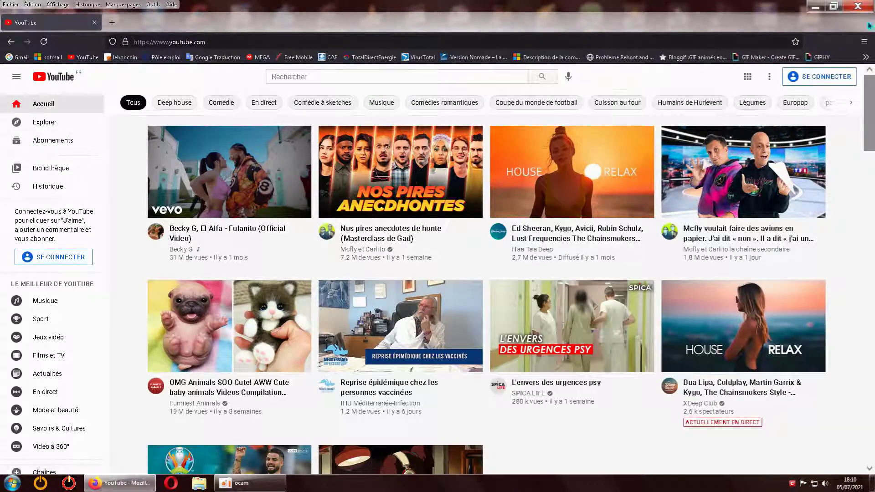
left_click(857, 6)
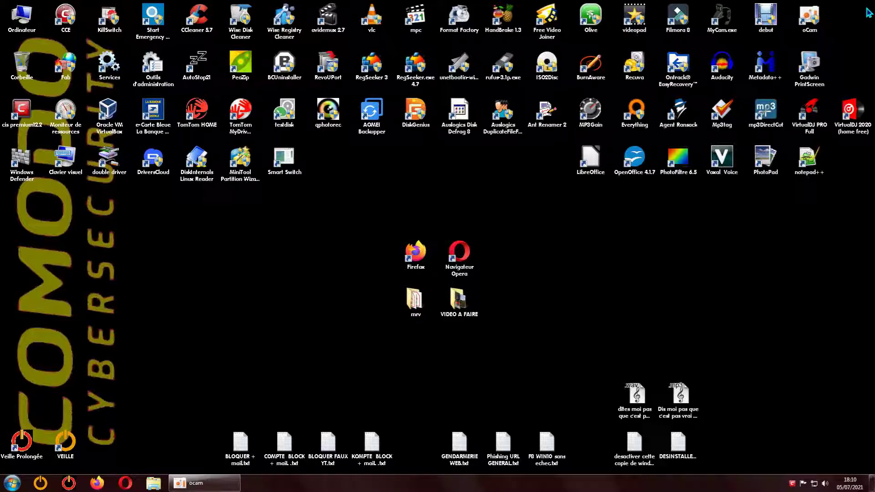
Refresh the Windows desktop twice
right_click(346, 215)
left_click(353, 241)
right_click(305, 230)
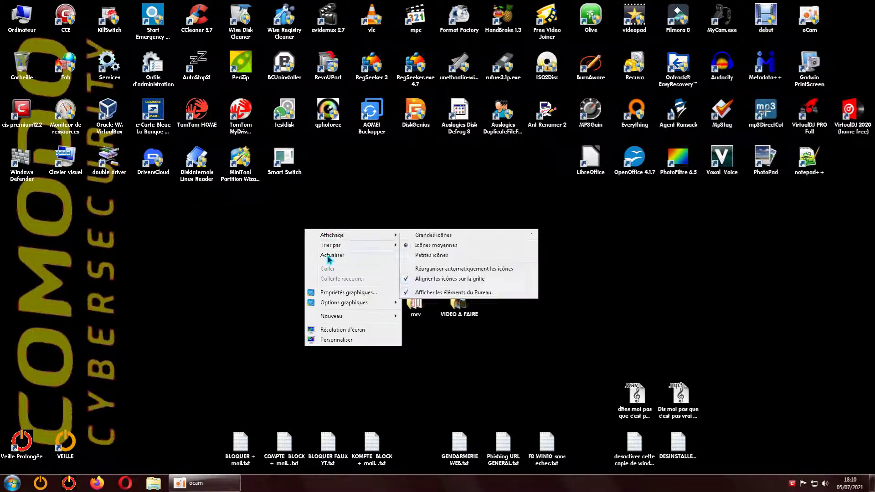
left_click(327, 256)
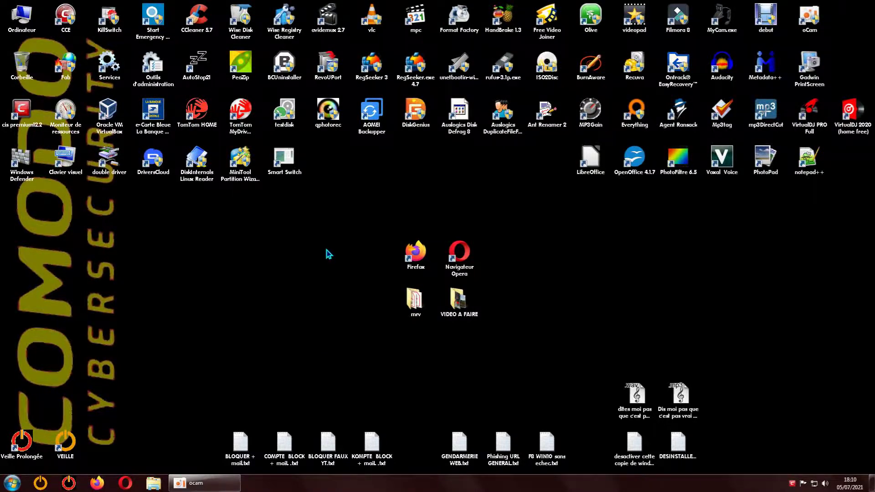
Examine the running processes in Resource Monitor, blocking the COMODO HIPS file-creation request, and close the monitor
double_click(62, 115)
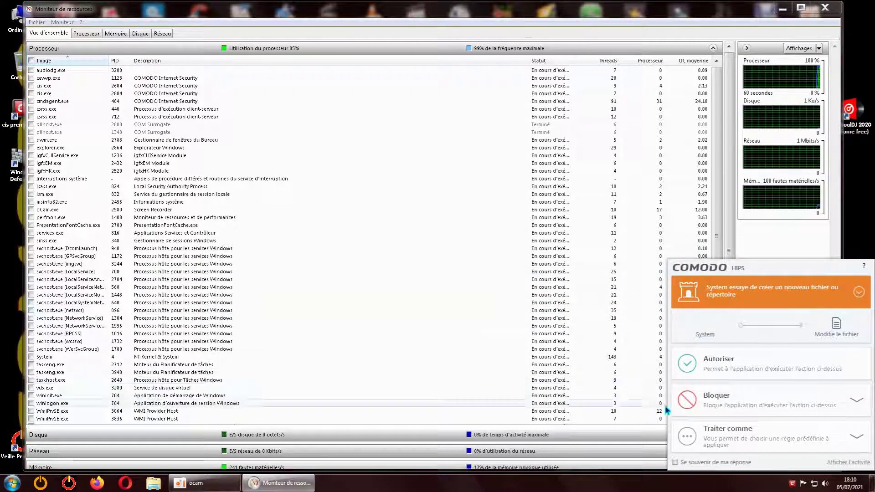
left_click(683, 400)
left_click(713, 388)
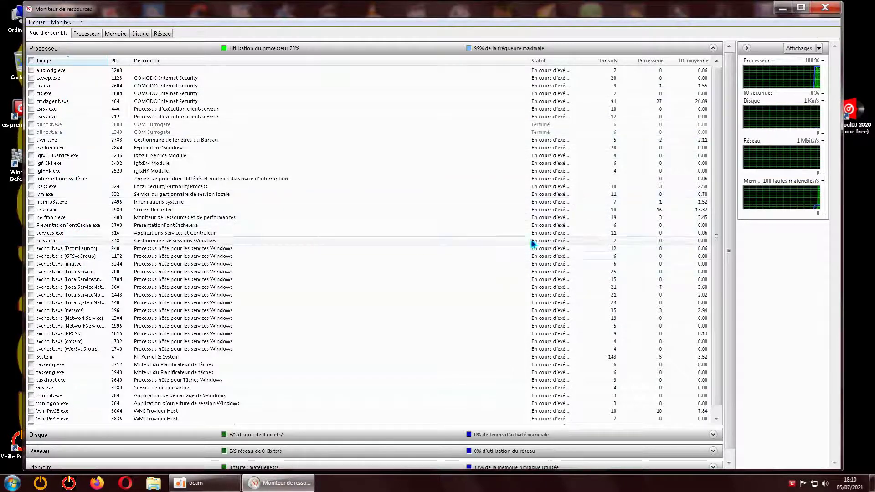
left_click_drag(716, 247, 717, 286)
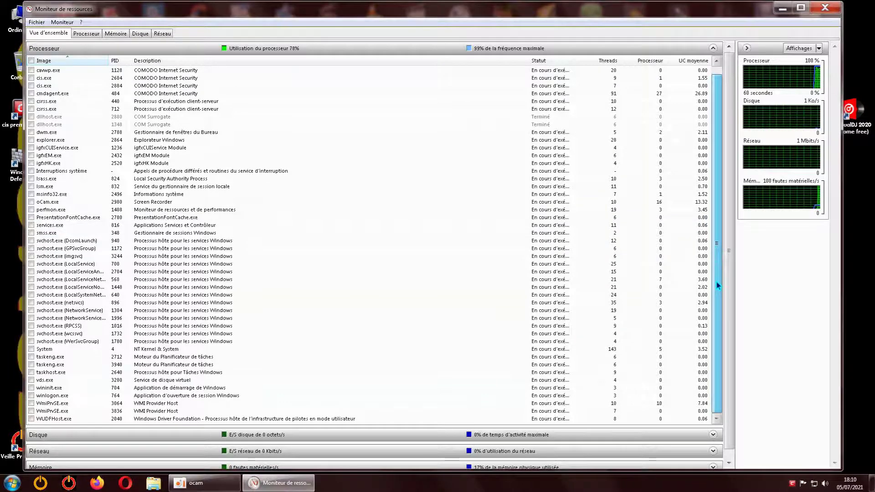
scroll(718, 286, "up", 1)
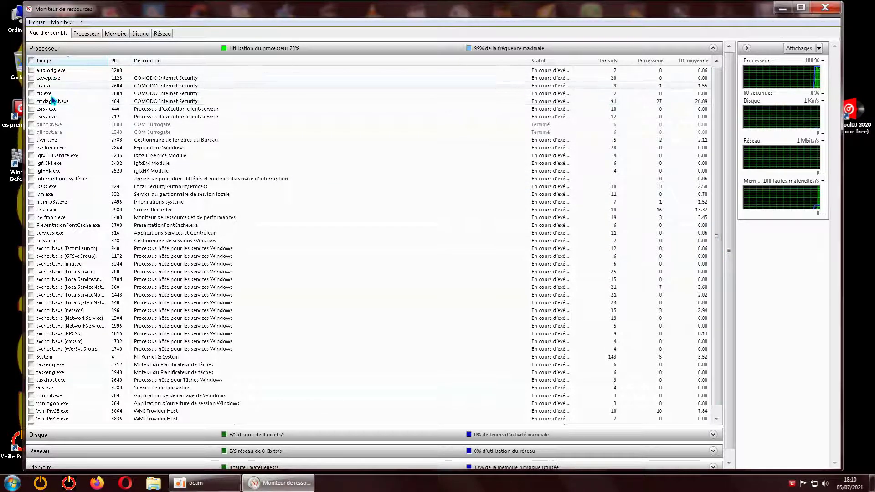
left_click(818, 14)
Reopen YouTube in Firefox past the cookie consent, dismiss the YouTube Music banner and close the browser
double_click(415, 257)
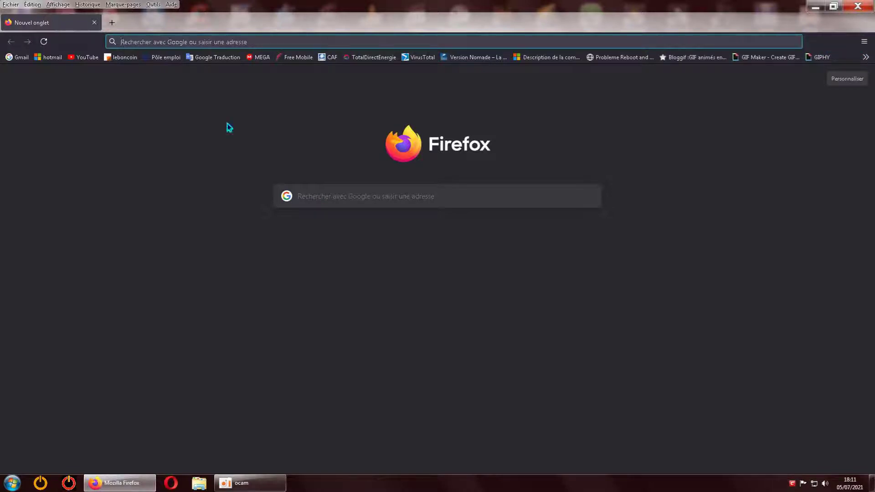
left_click(85, 58)
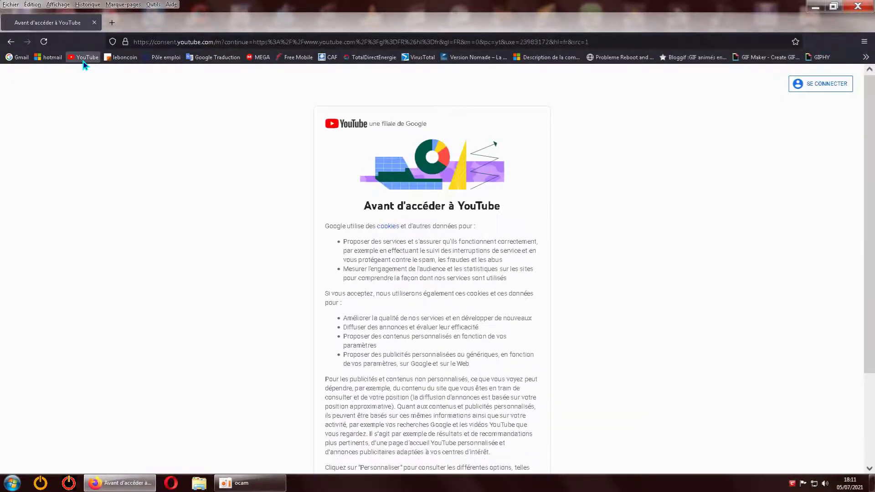
scroll(701, 259, "down", 3)
left_click(536, 429)
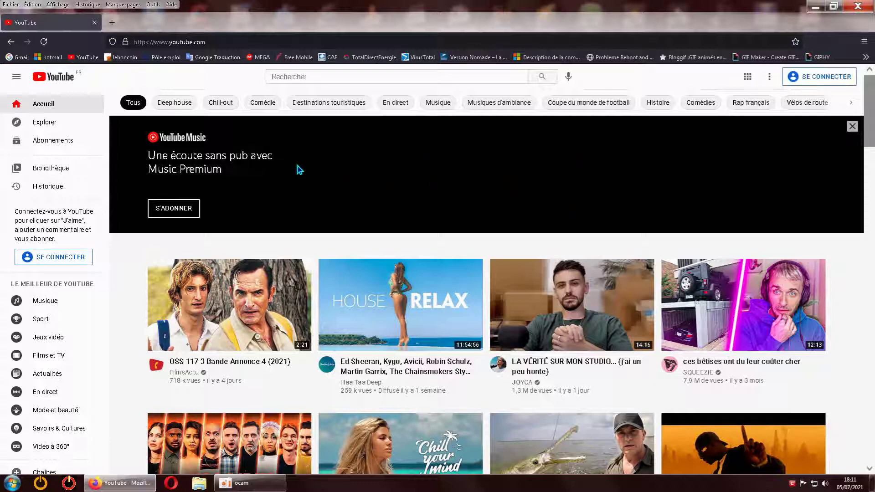
left_click(852, 127)
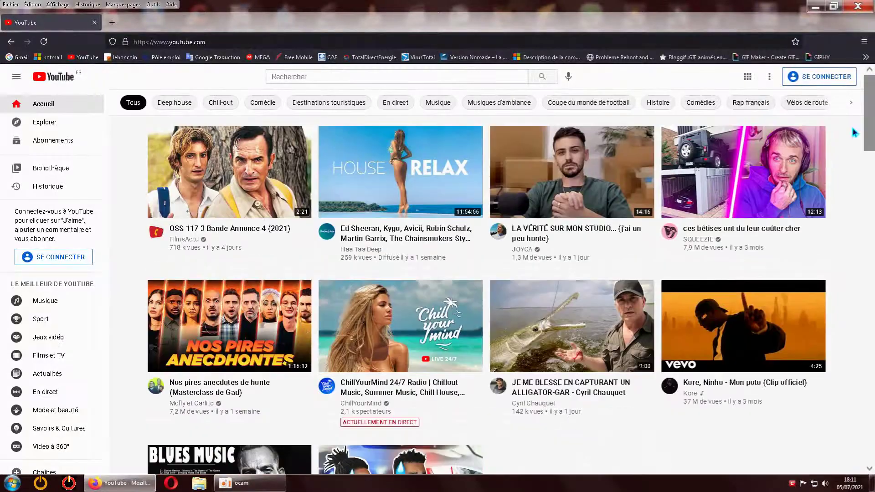
left_click(858, 7)
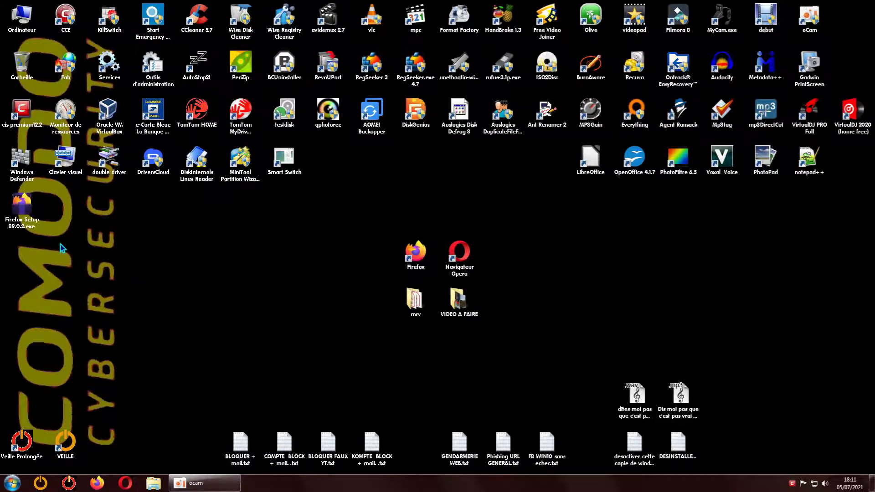
Move Firefox Setup 89.0.2.exe to an open area of the desktop and view its file properties
left_click_drag(25, 210, 157, 263)
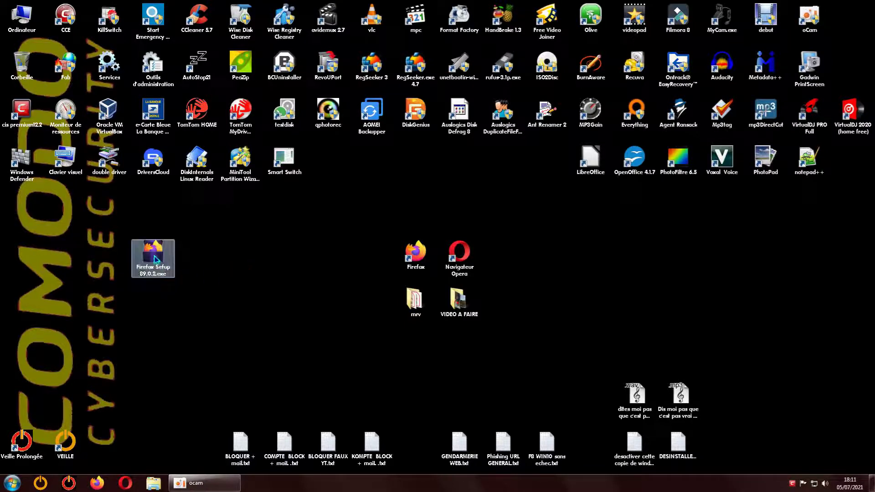
right_click(153, 259)
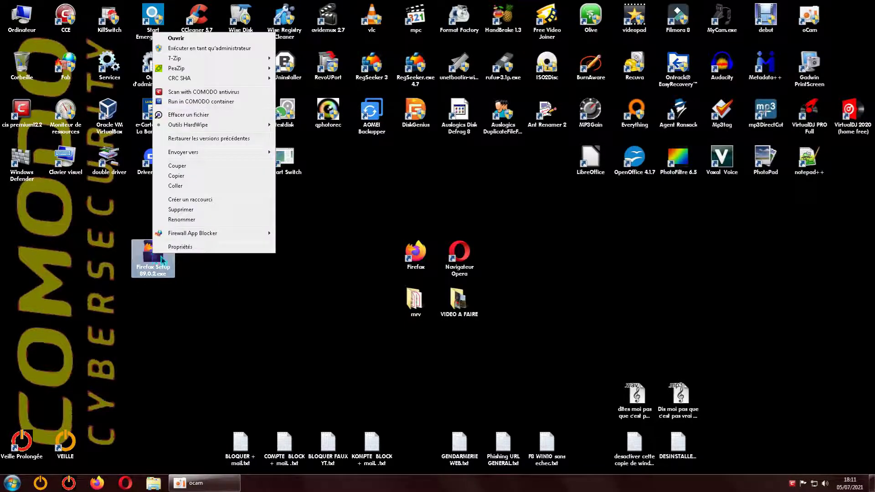
left_click(180, 247)
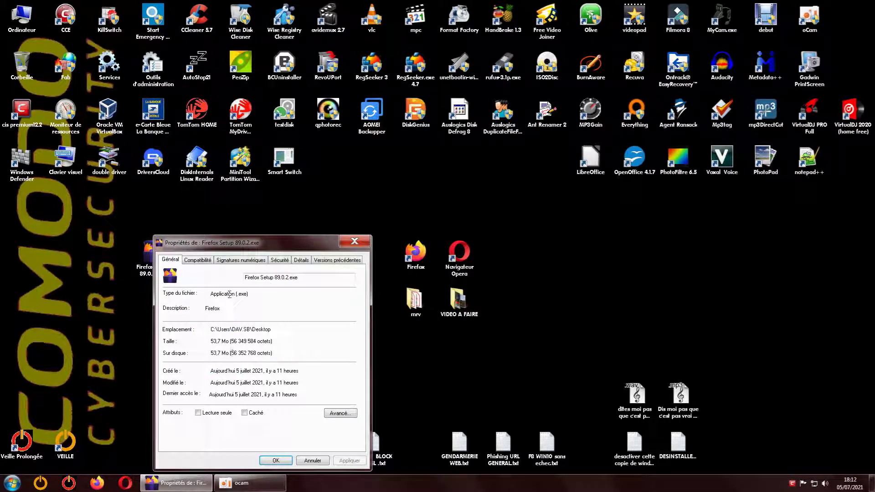
left_click(354, 241)
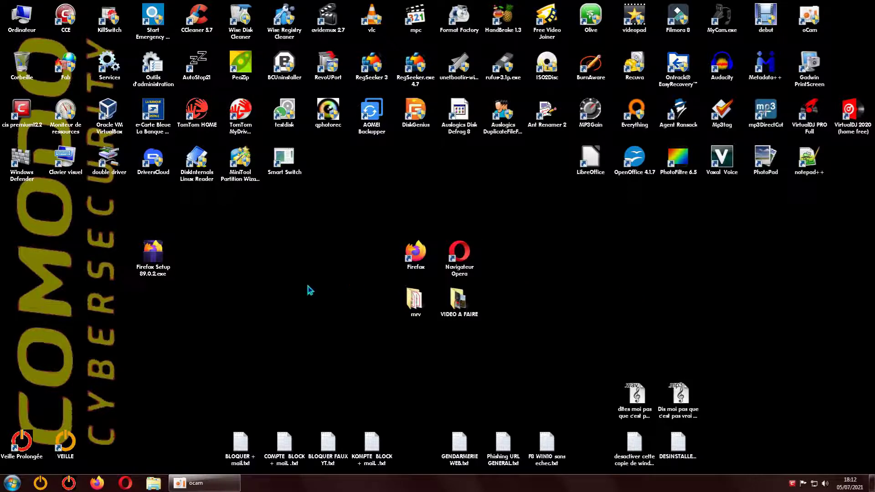
Run Firefox Setup 89.0.2.exe and configure a custom installation in C:\Program Files\Mozilla Firefox without a Start menu icon
double_click(155, 263)
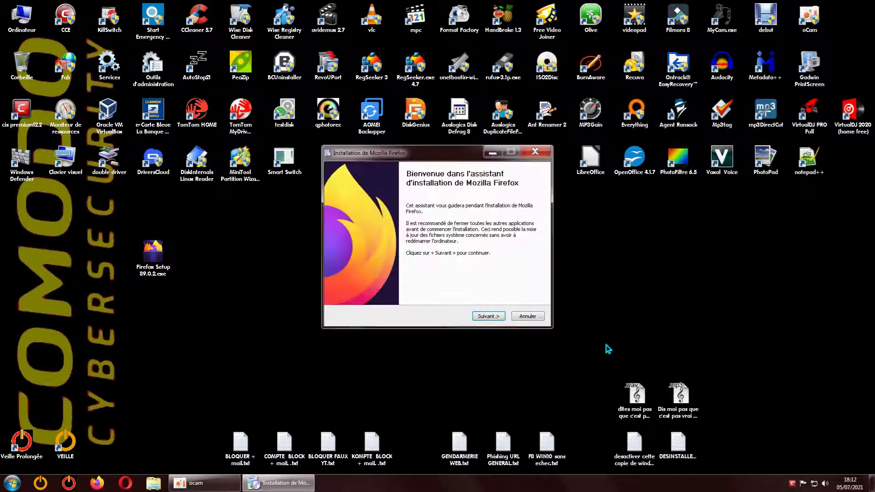
left_click(496, 316)
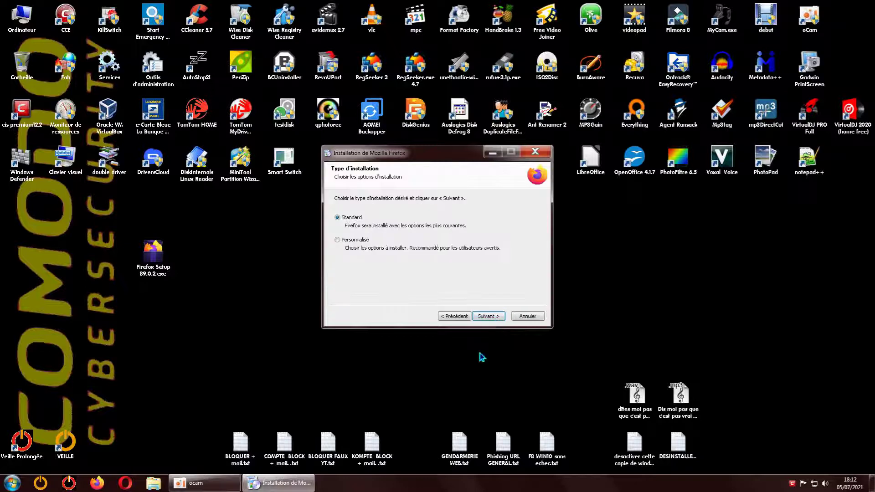
left_click(338, 241)
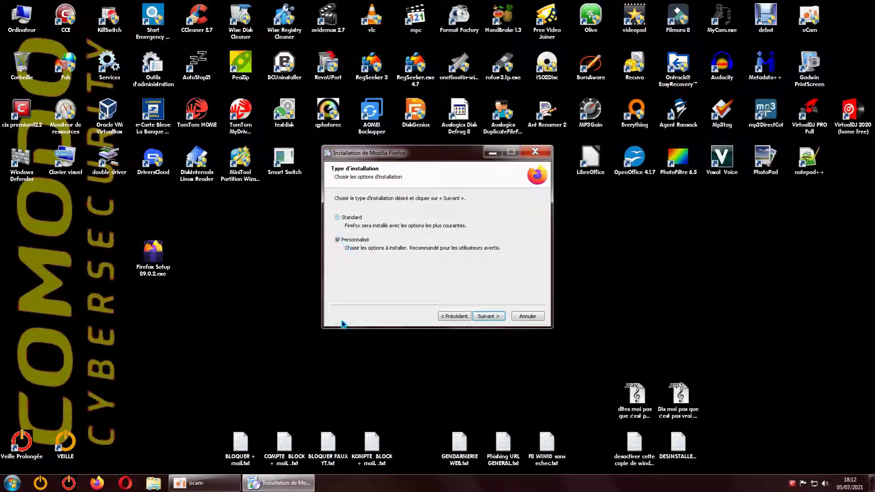
left_click(483, 318)
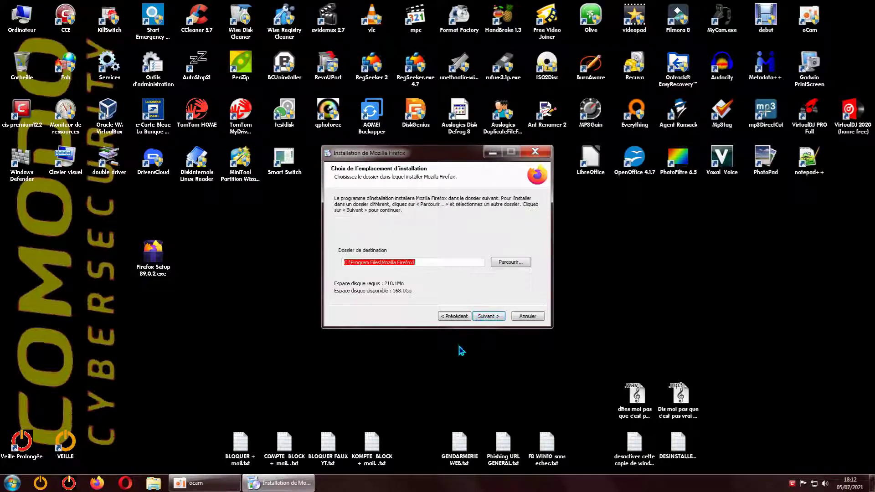
left_click(489, 315)
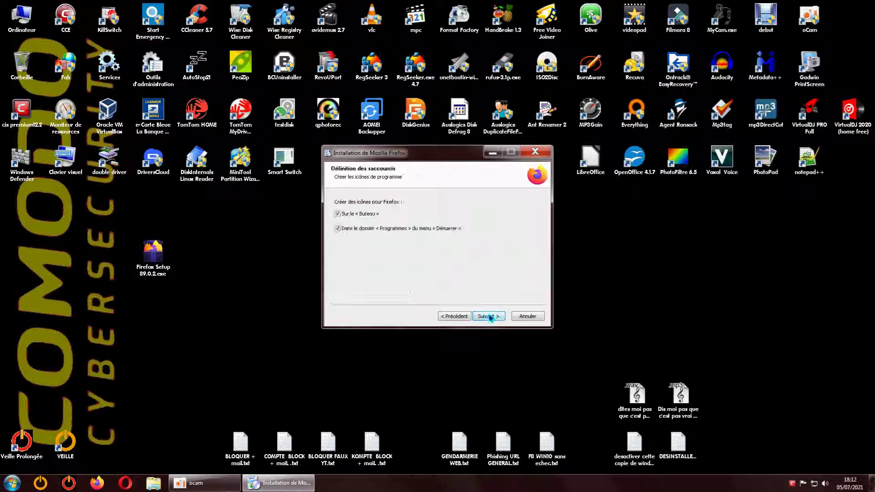
left_click(338, 229)
left_click(489, 316)
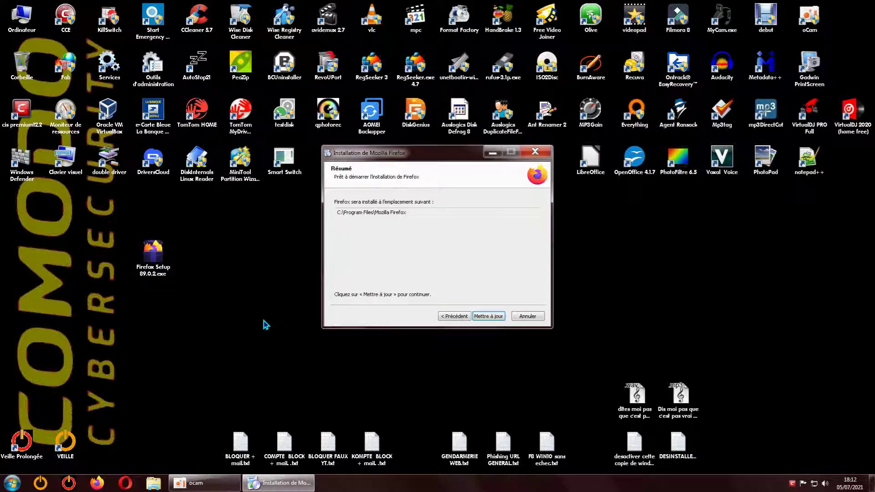
Run the Firefox update, finish the installer without launching Firefox, and allow setup.exe through the COMODO firewall
left_click(494, 319)
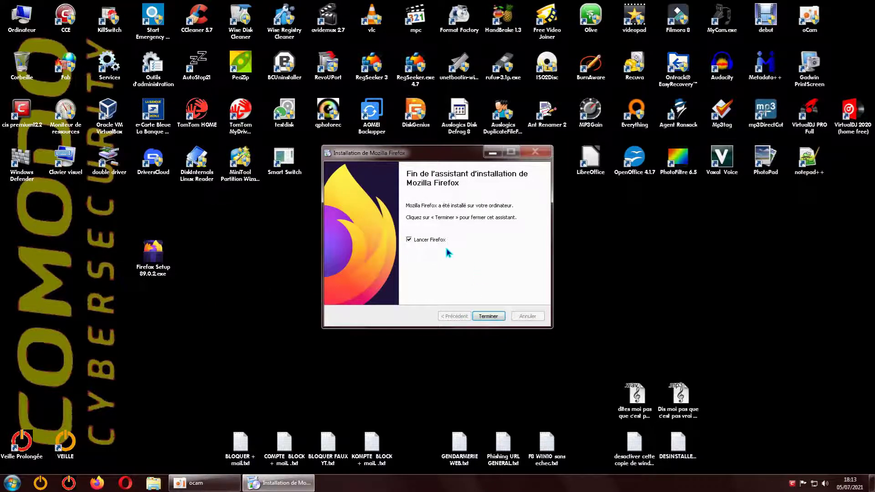
left_click(409, 240)
left_click(484, 316)
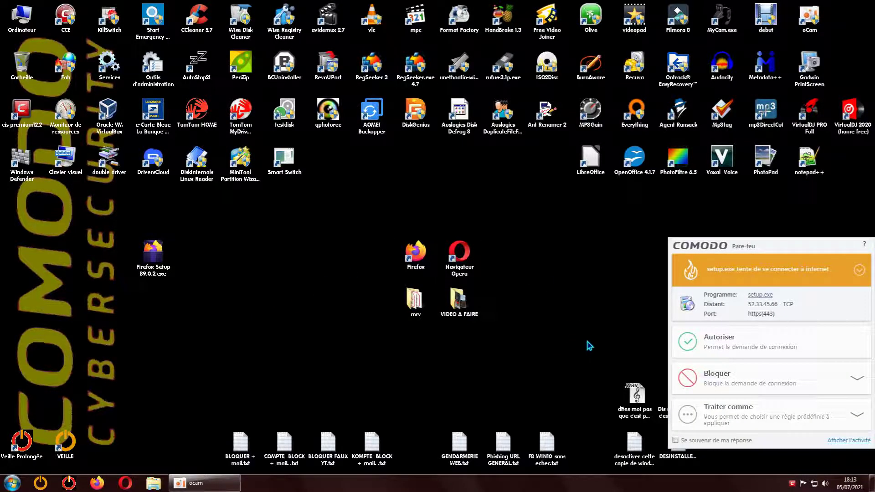
left_click(689, 345)
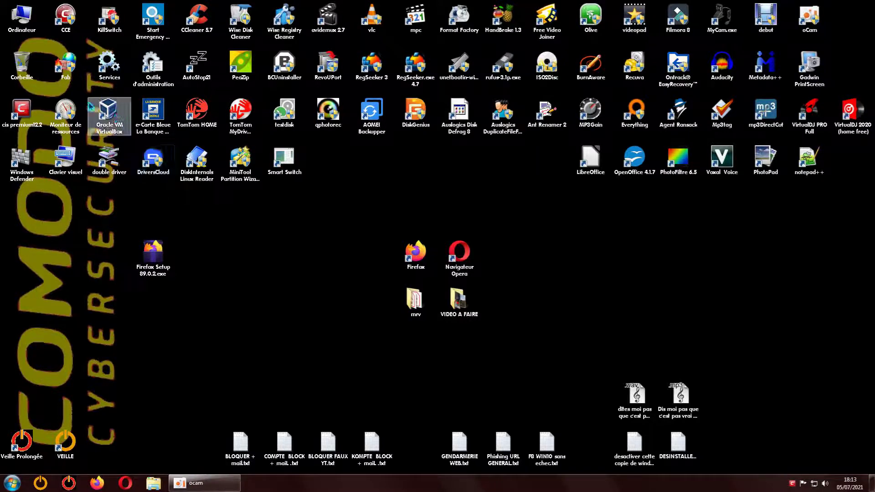
Open Resource Monitor and block only the COMODO HIPS file-creation request from System
double_click(67, 109)
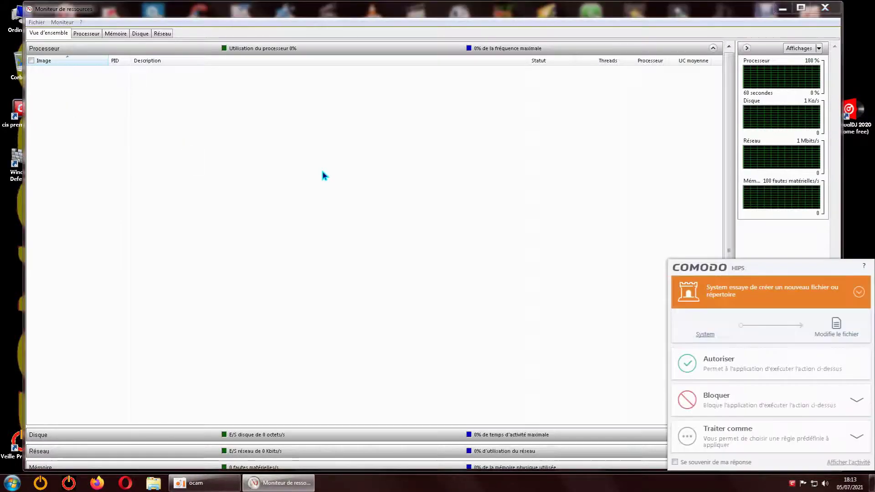
left_click(722, 400)
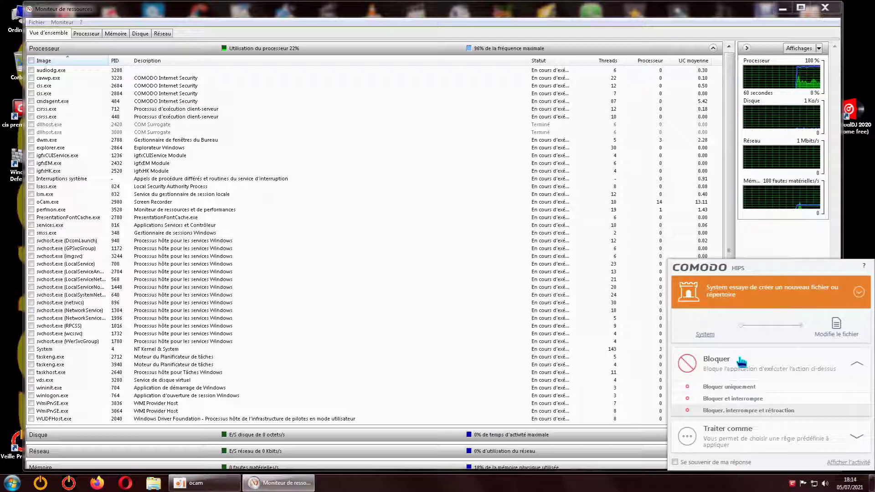
left_click(746, 388)
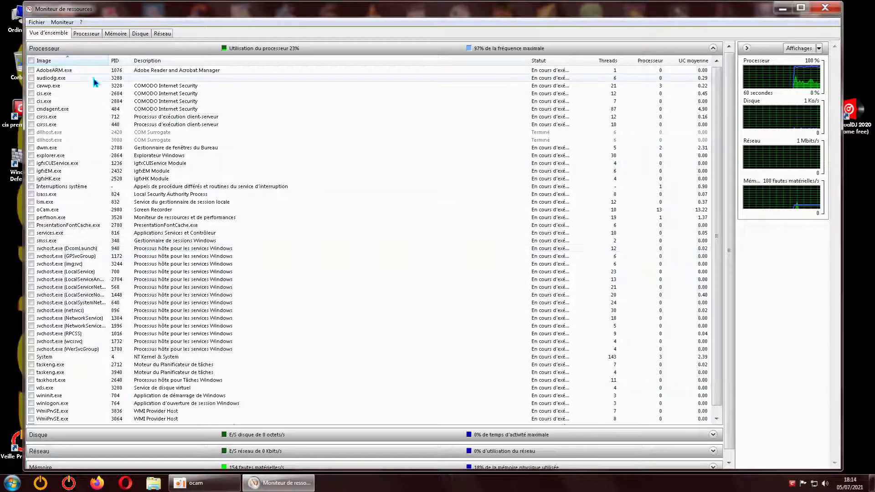
Try to end the AdobeARM.exe process in Resource Monitor and close the monitor
right_click(67, 77)
left_click(86, 81)
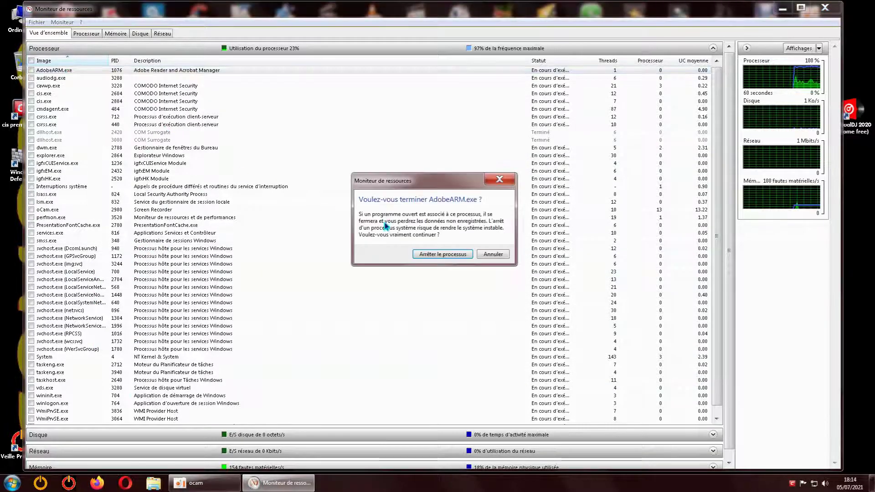
left_click(434, 255)
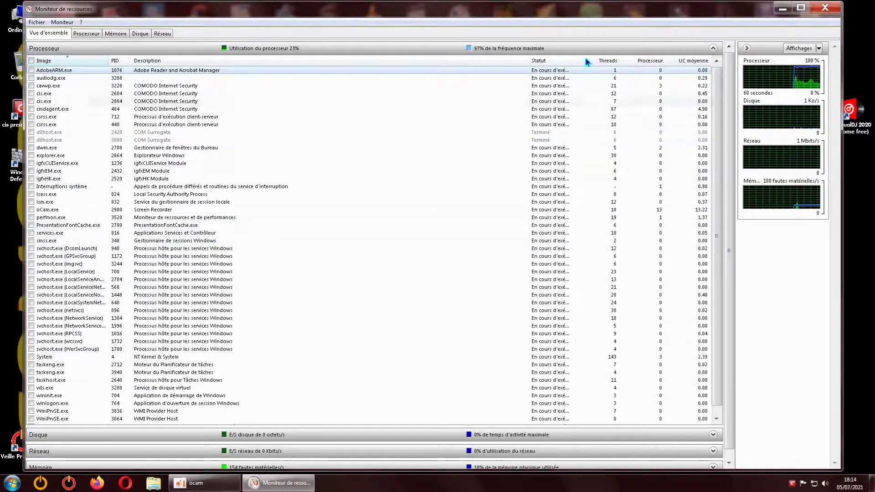
right_click(67, 71)
left_click(81, 75)
left_click(419, 253)
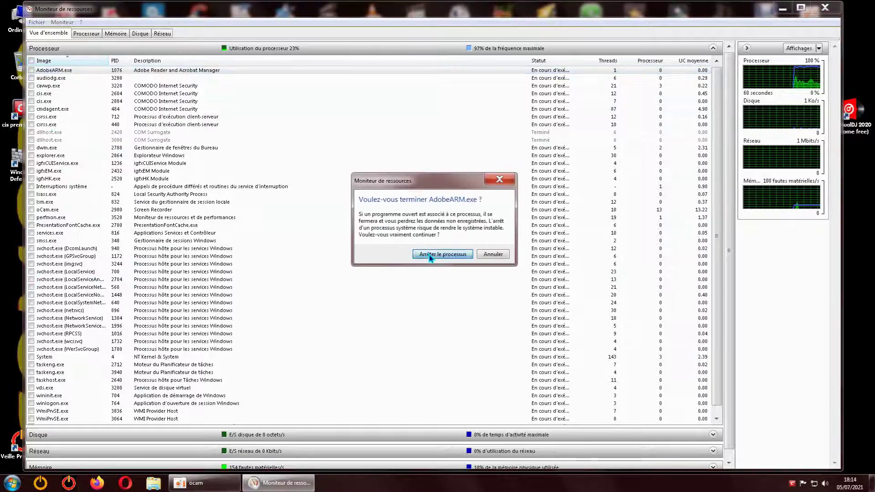
left_click(492, 266)
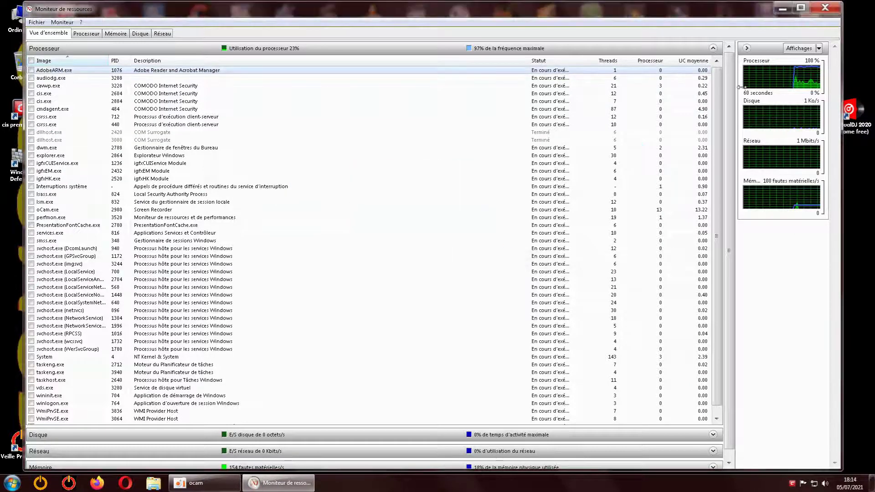
left_click(825, 7)
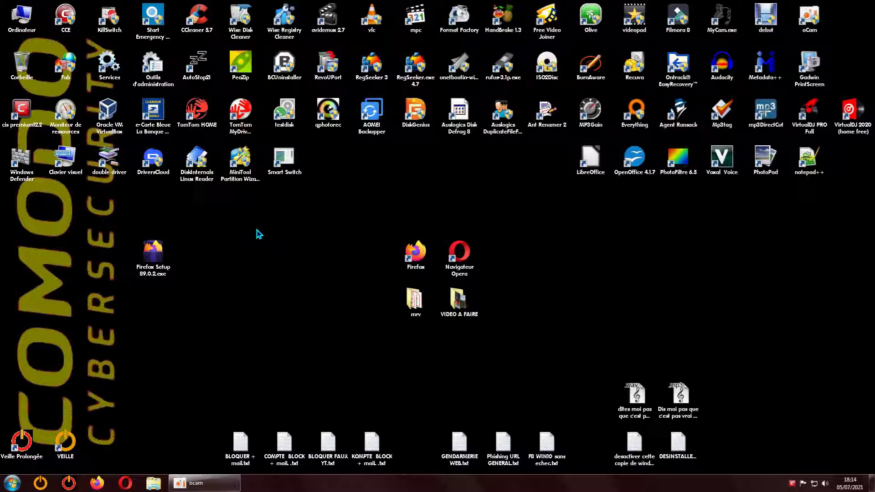
Open Firefox's extension manager, check the installed extensions for updates, and close the browser
left_click(420, 264)
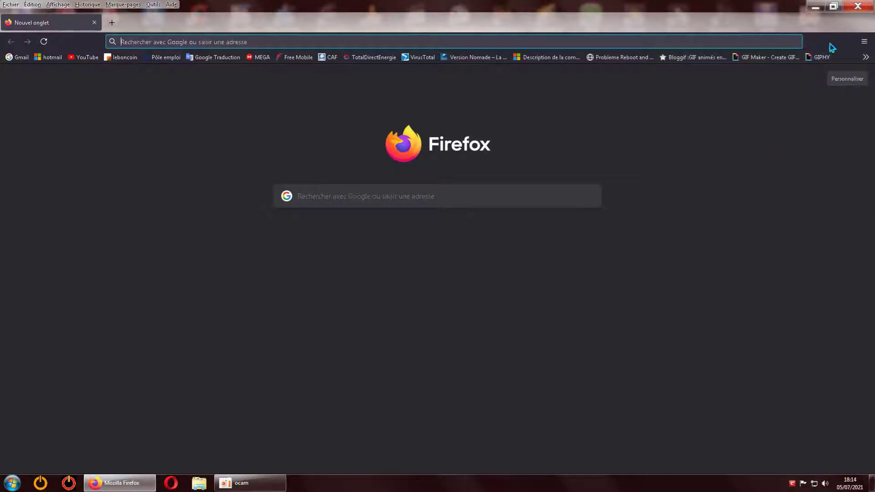
left_click(864, 42)
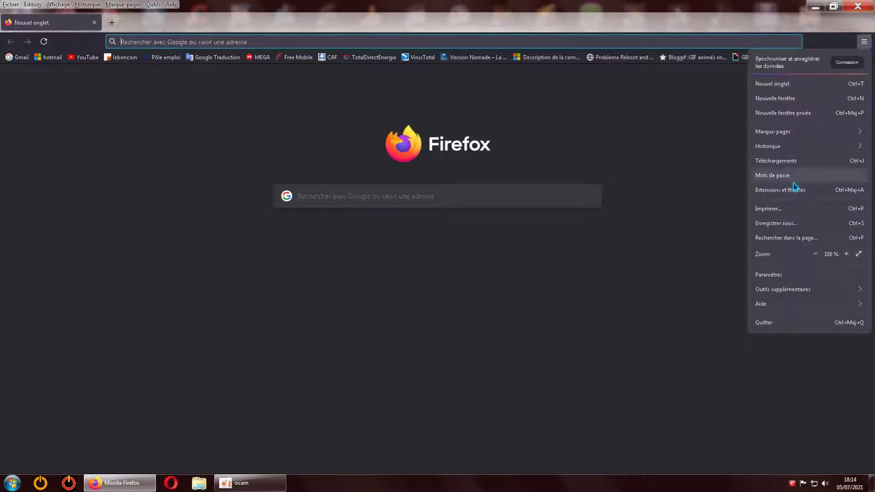
left_click(780, 190)
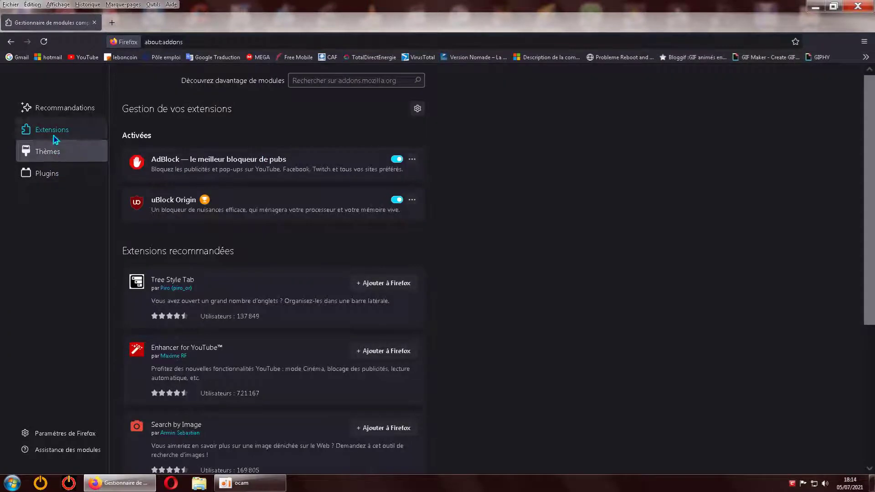
left_click(418, 109)
left_click(428, 122)
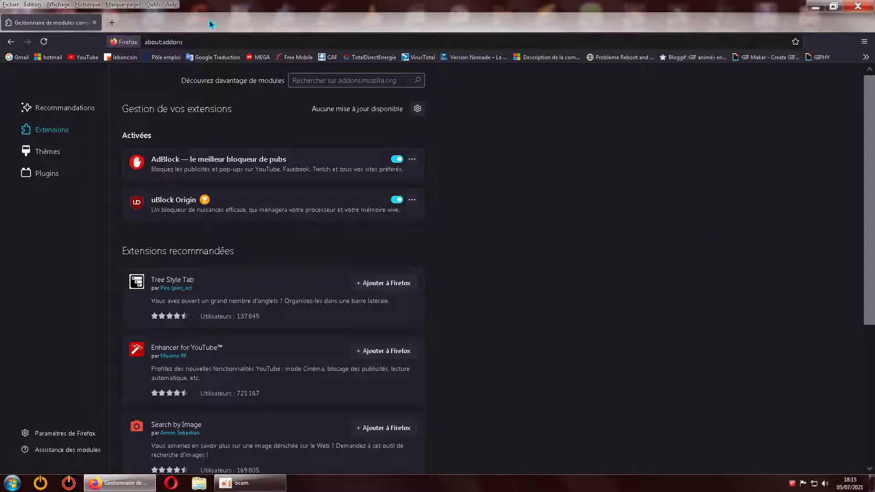
left_click(858, 6)
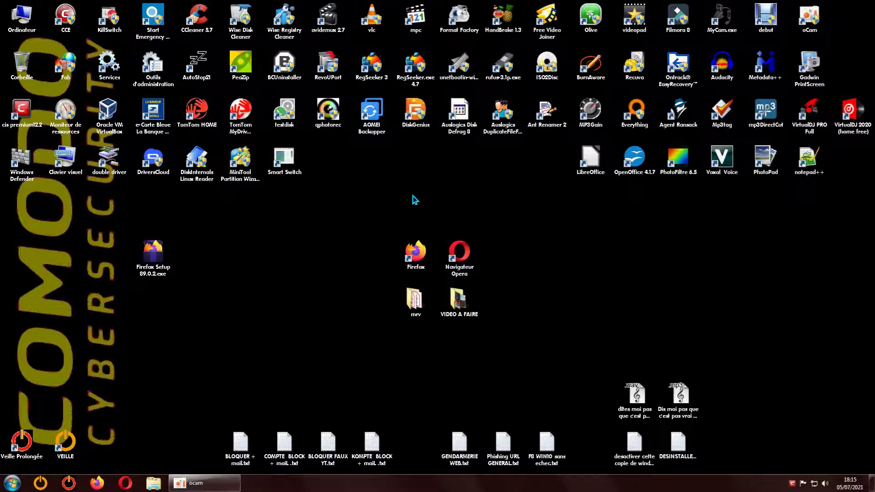
Open Revo Uninstaller and block only its internet connection request in the COMODO firewall, remembering the answer
double_click(337, 75)
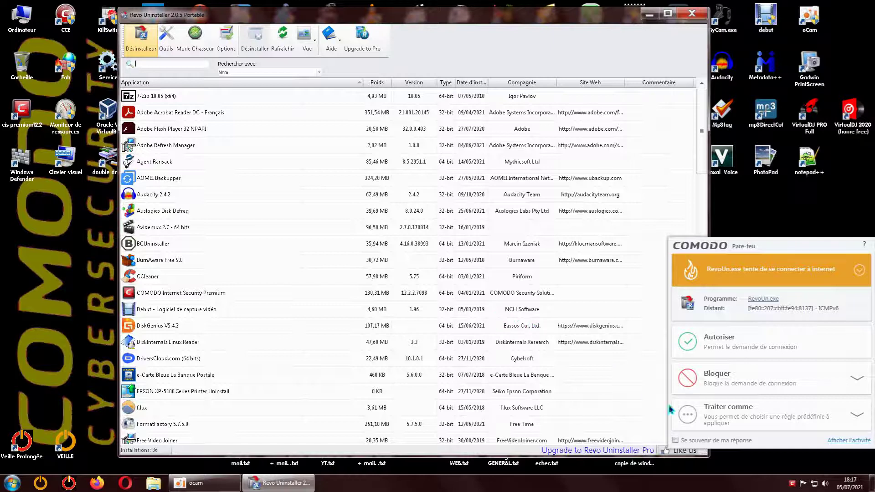
left_click(676, 441)
left_click(718, 385)
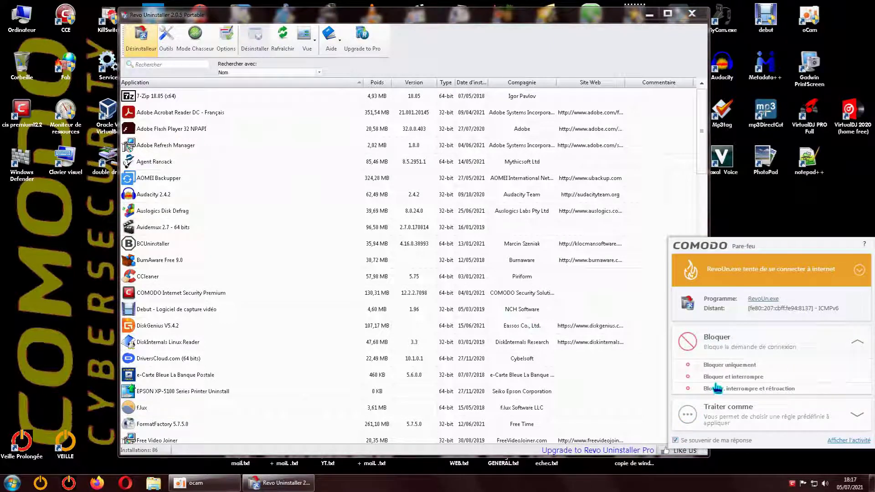
left_click(722, 367)
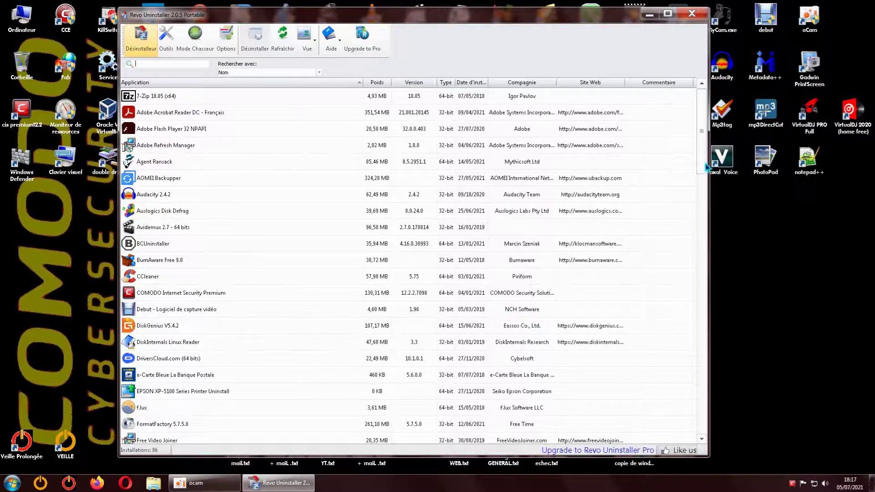
Start uninstalling Mozilla Firefox 89.0.2 (x64 fr) in Revo Uninstaller and choose to repair Firefox instead
left_click_drag(701, 166, 698, 202)
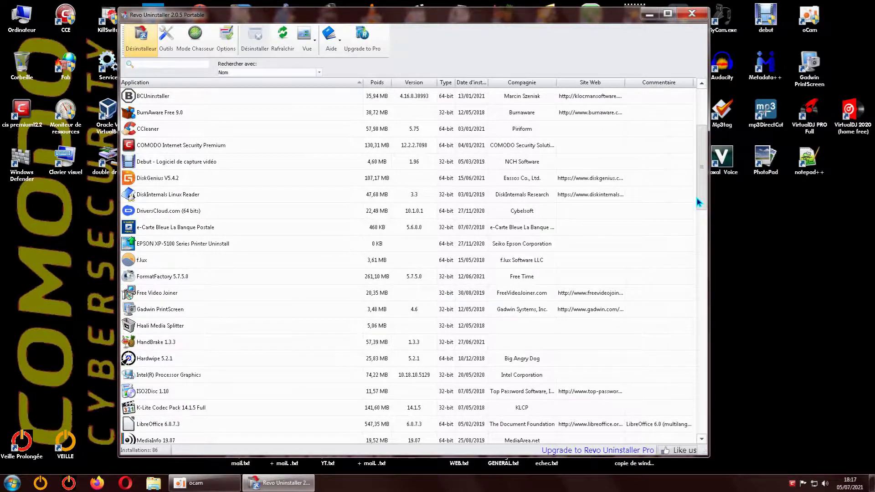
left_click_drag(698, 202, 685, 347)
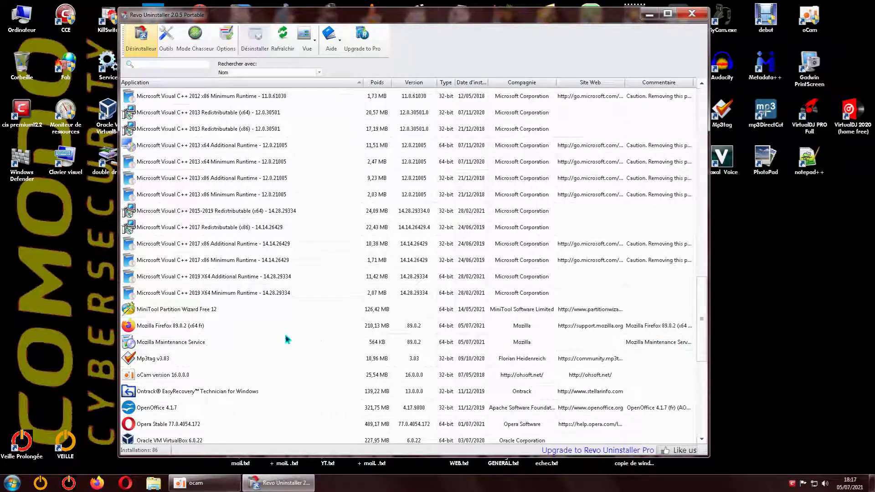
left_click(180, 329)
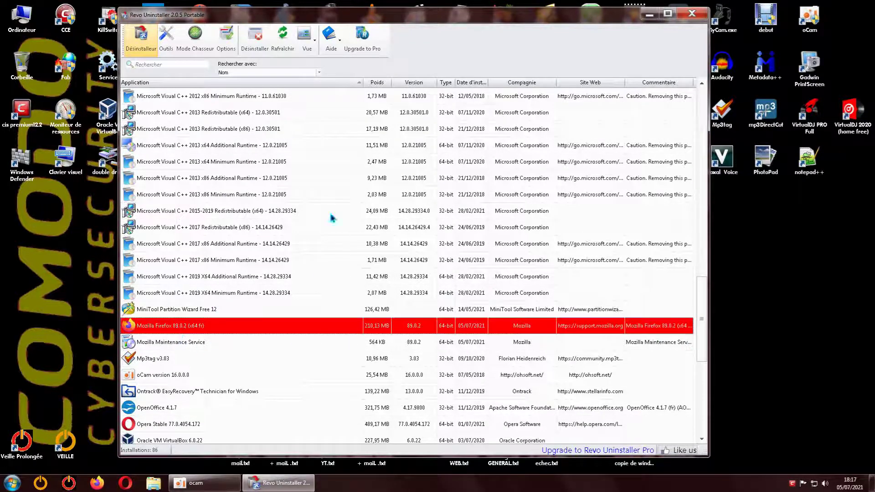
left_click(253, 51)
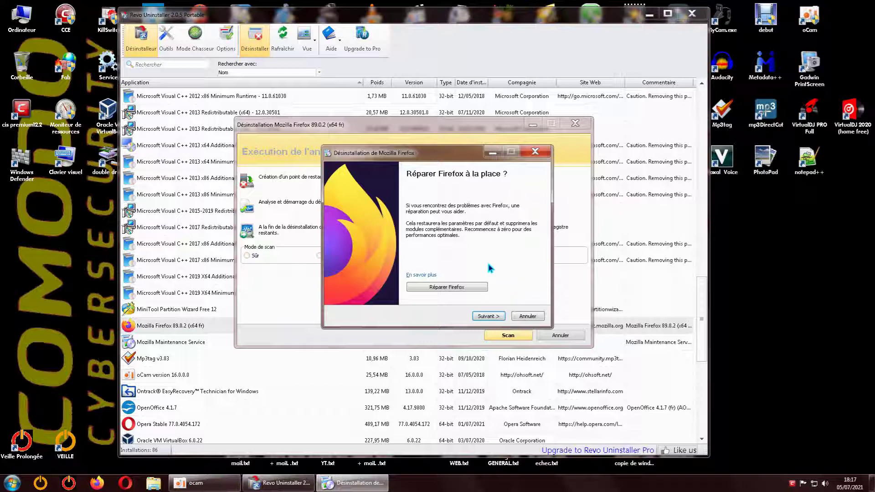
left_click(462, 290)
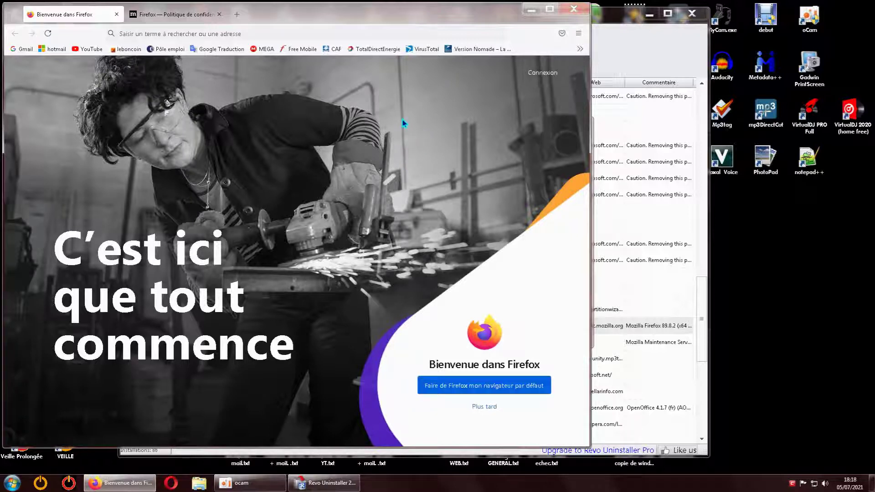
Return to the repaired Firefox and replace the welcome and privacy policy tabs with one new tab
left_click(613, 30)
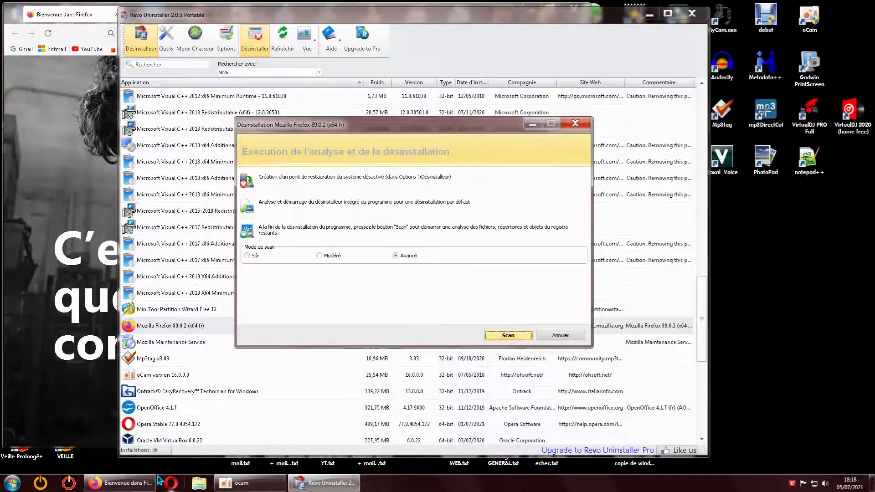
left_click(139, 479)
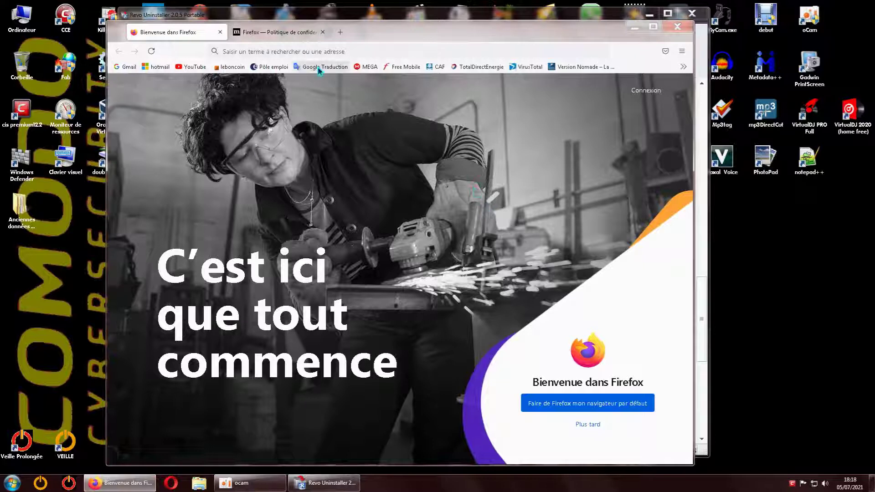
left_click(322, 33)
left_click(236, 32)
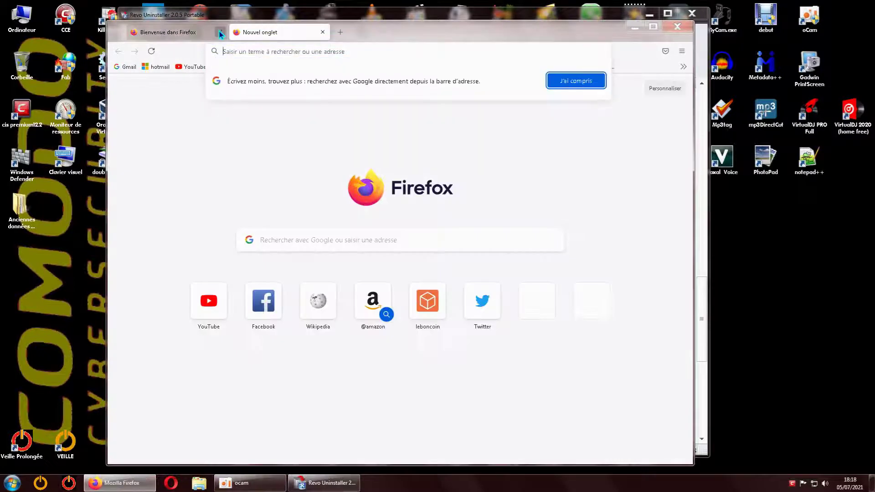
left_click(219, 33)
left_click(244, 130)
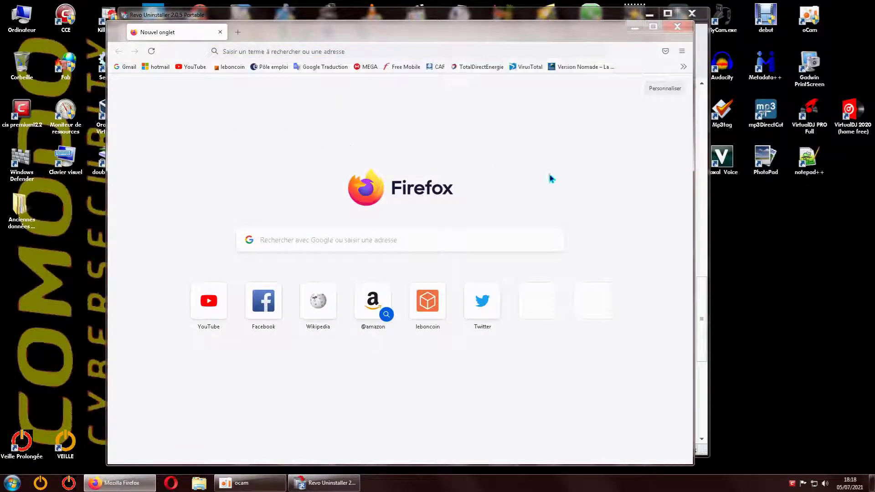
Open the list of installed extensions in Firefox and dismiss the notice about personalised recommendations
left_click(682, 51)
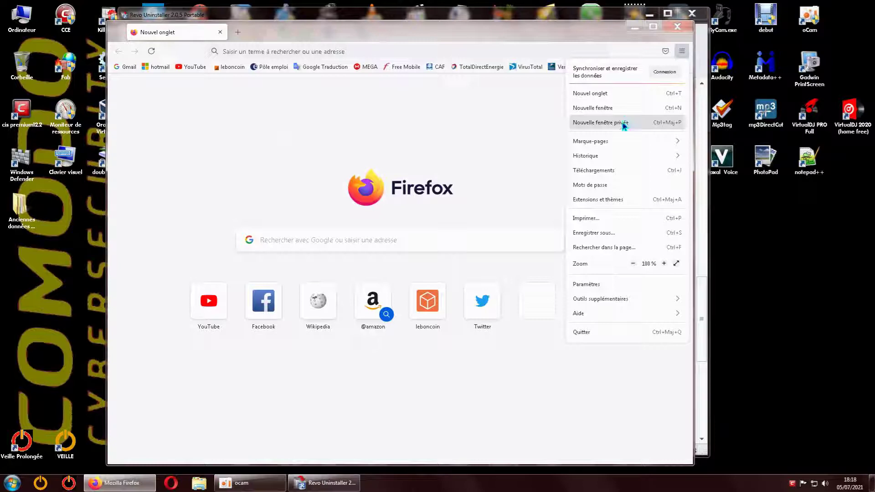
left_click(598, 199)
left_click(151, 140)
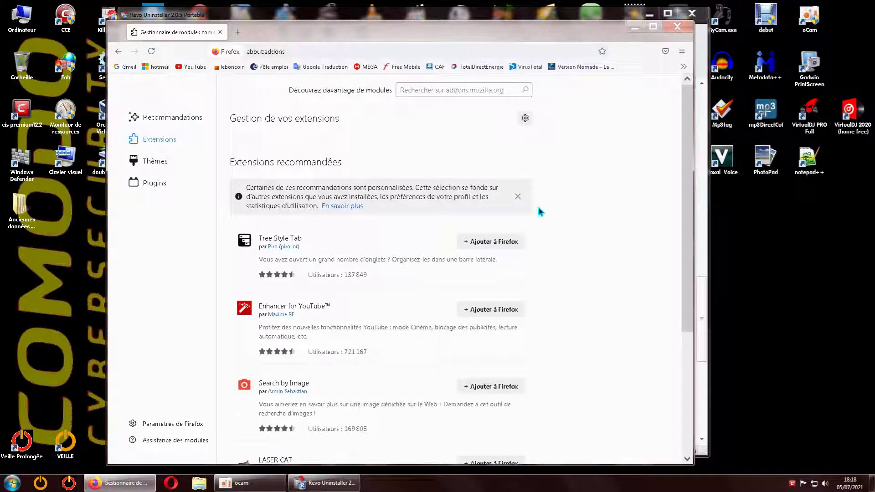
left_click(518, 196)
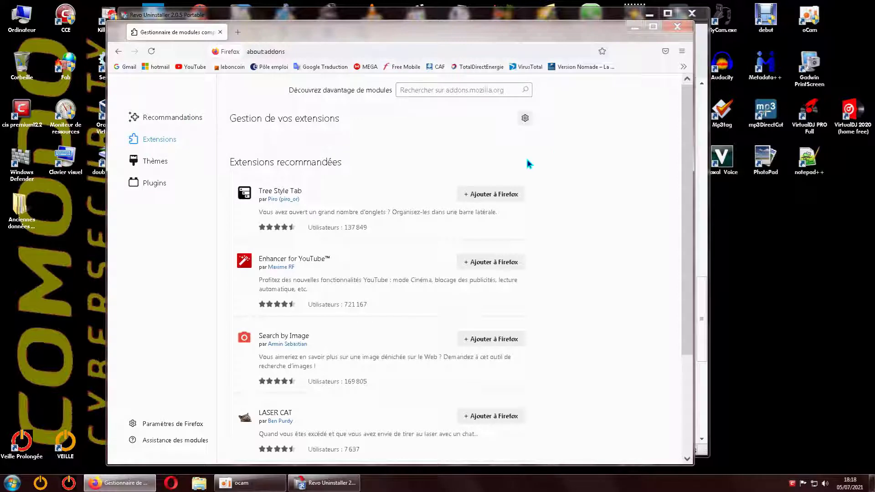
left_click(681, 51)
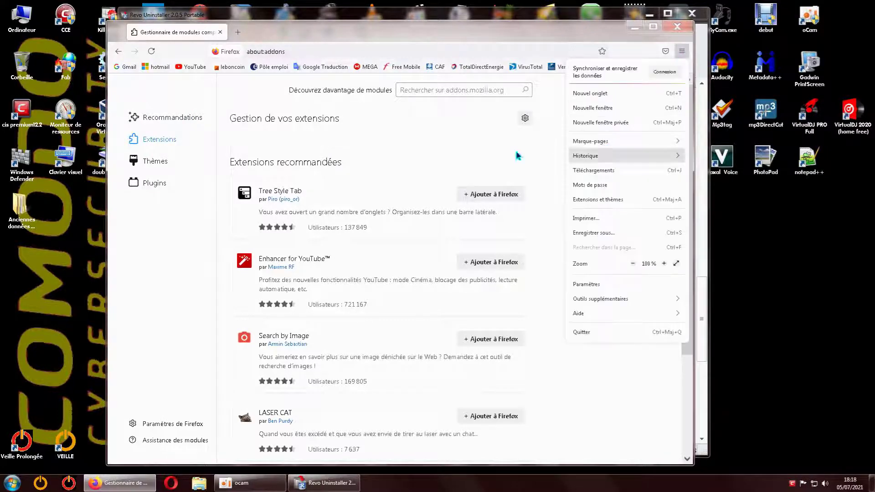
left_click(430, 132)
Search the Firefox add-ons for "ublock" and add the uBlock Origin extension without allowing it in private windows
left_click(409, 91)
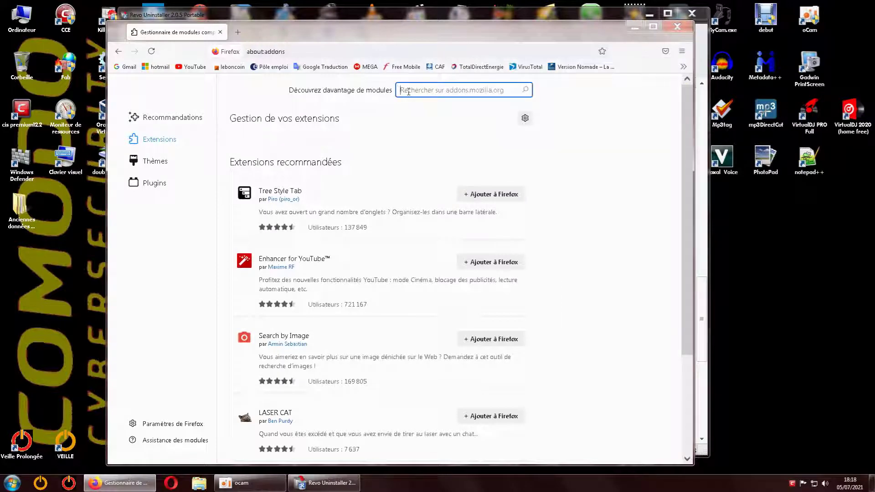
type("ublock")
left_click(525, 90)
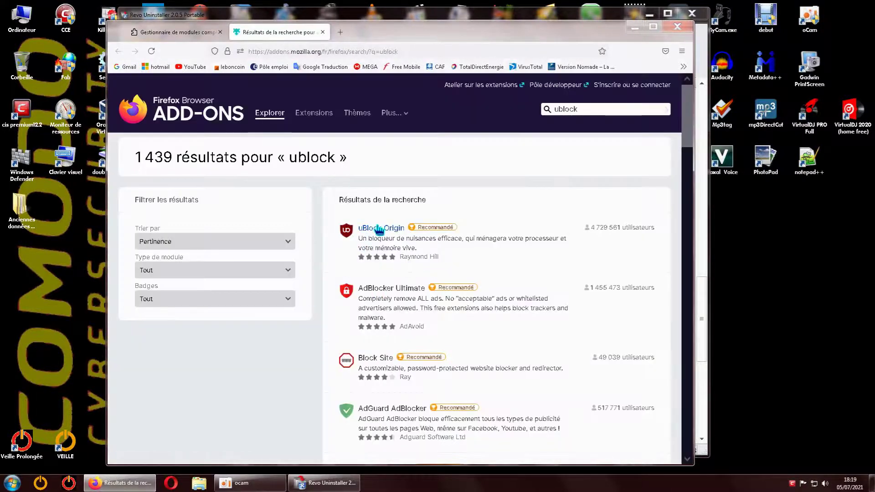
left_click(380, 228)
left_click(395, 252)
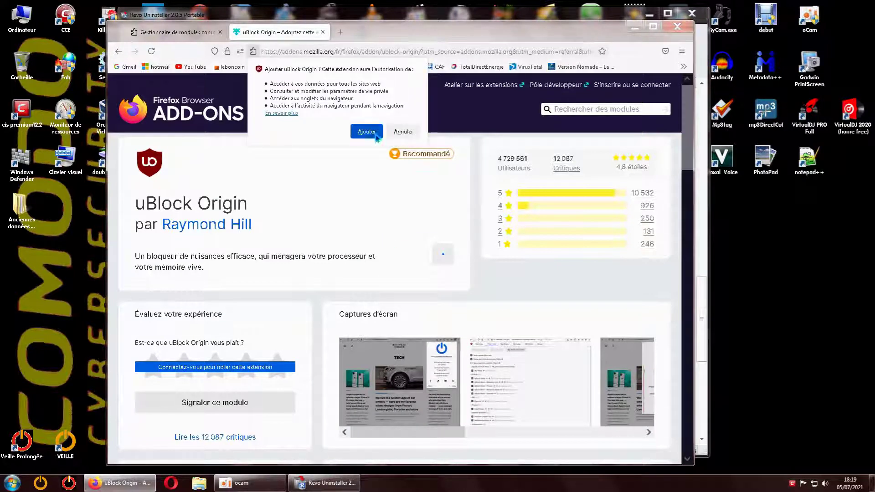
left_click(367, 133)
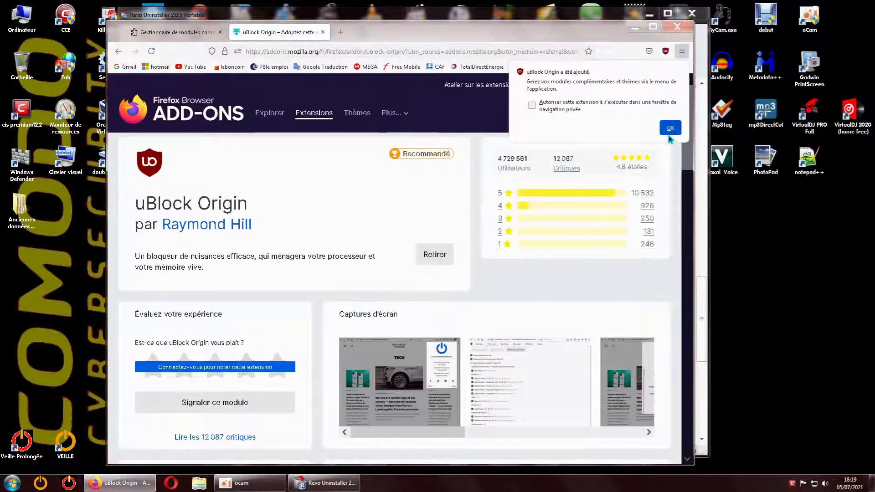
left_click(670, 127)
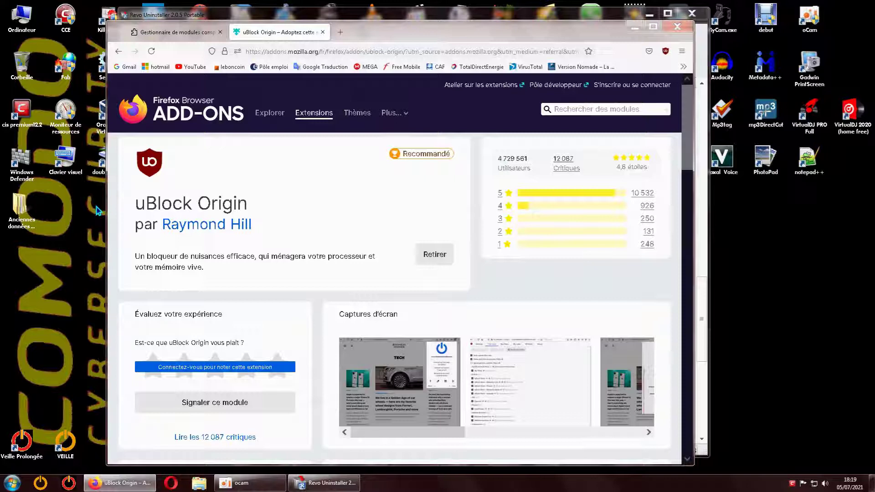
Close Firefox and block and terminate pingsender.exe's connection request in the COMODO firewall, remembering the answer
left_click(220, 32)
left_click(677, 26)
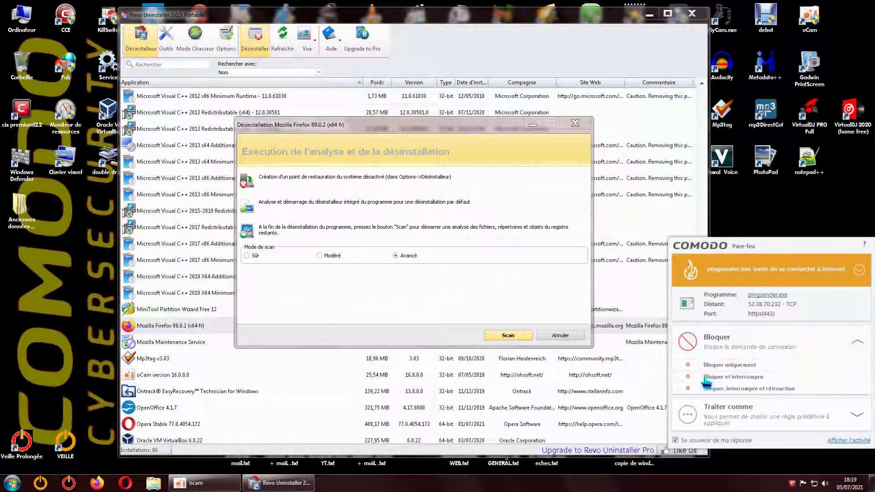
left_click(709, 376)
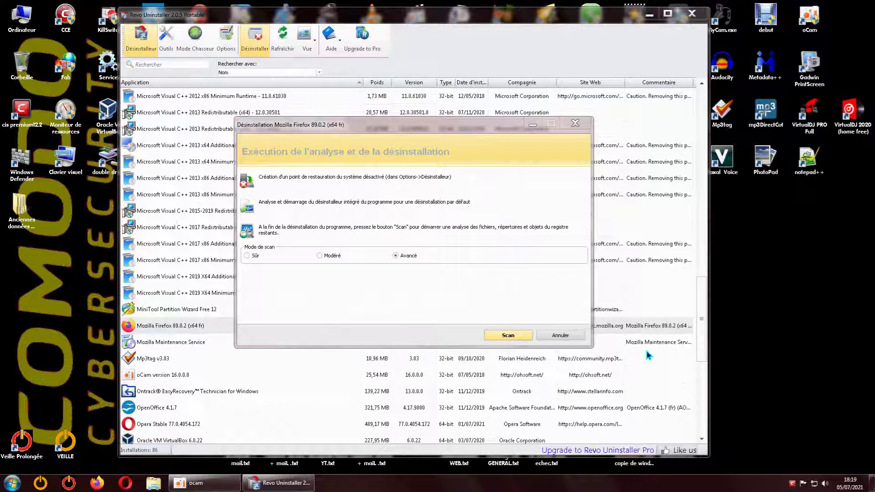
Cancel the pending Mozilla Firefox 89.0.2 uninstallation and close Revo Uninstaller
left_click(565, 336)
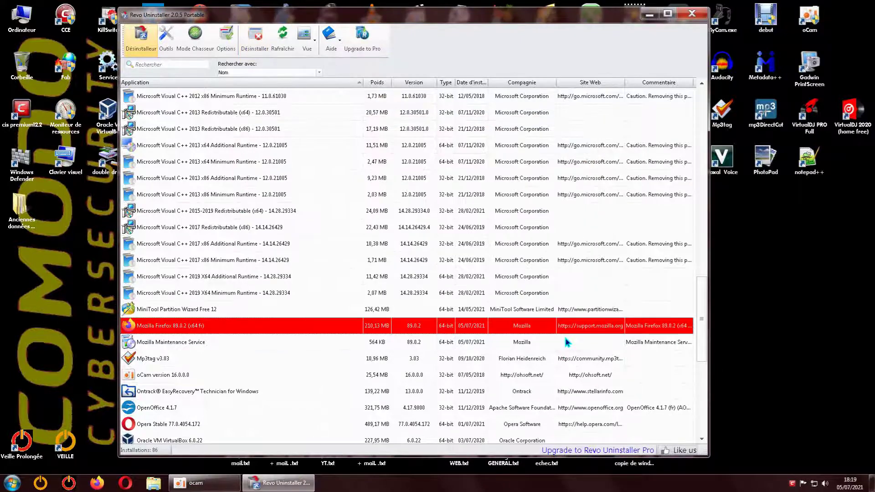
left_click(692, 14)
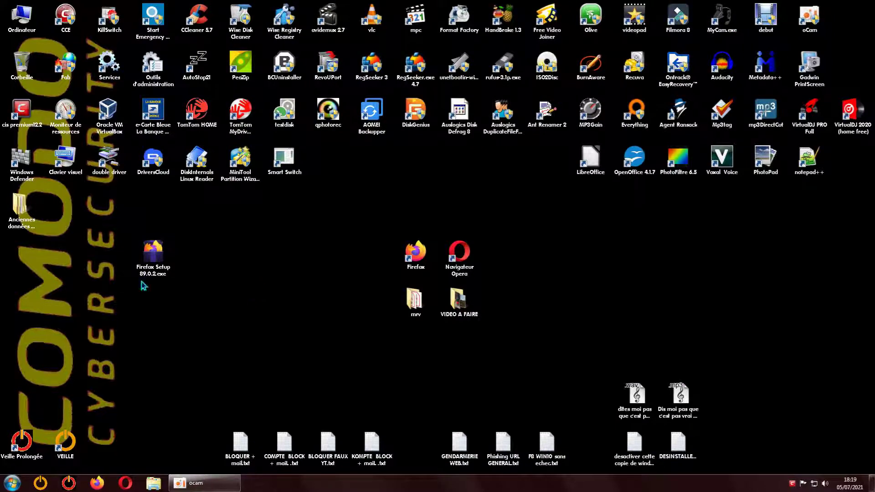
Delete the "Anciennes données de Firefox" folder from the desktop and empty the recycle bin to remove it permanently
right_click(19, 213)
left_click(44, 429)
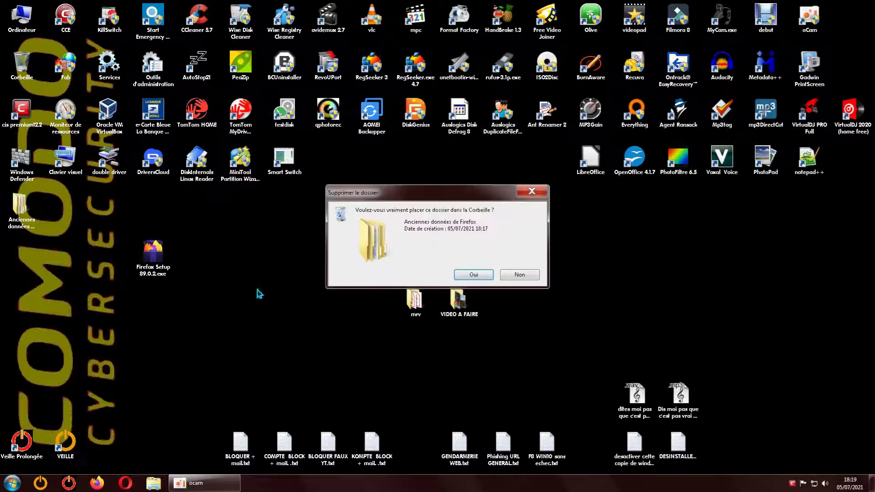
left_click(465, 279)
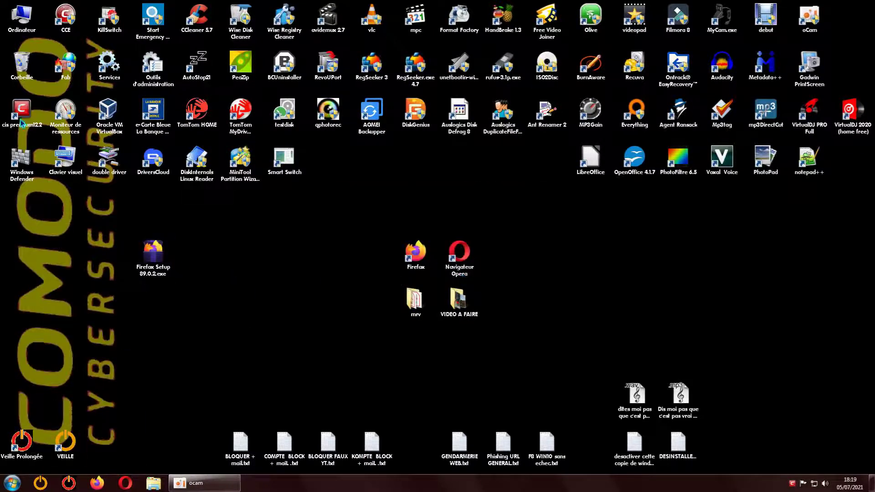
right_click(23, 66)
left_click(58, 80)
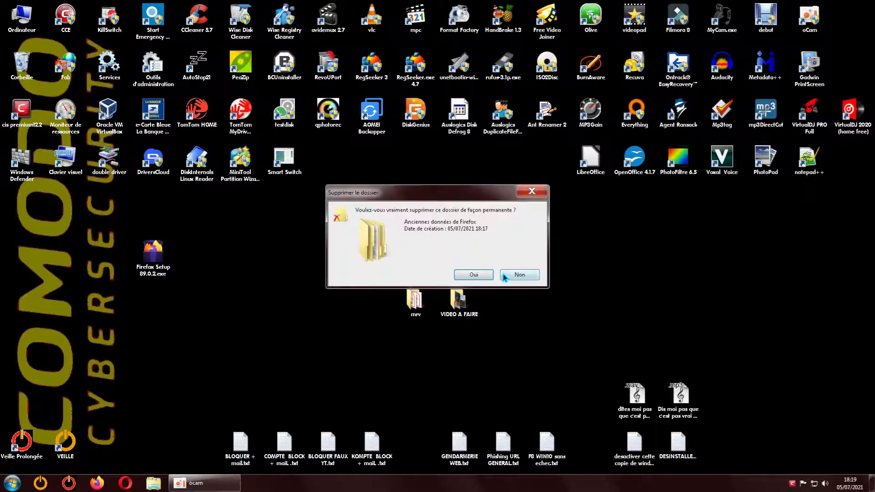
left_click(481, 279)
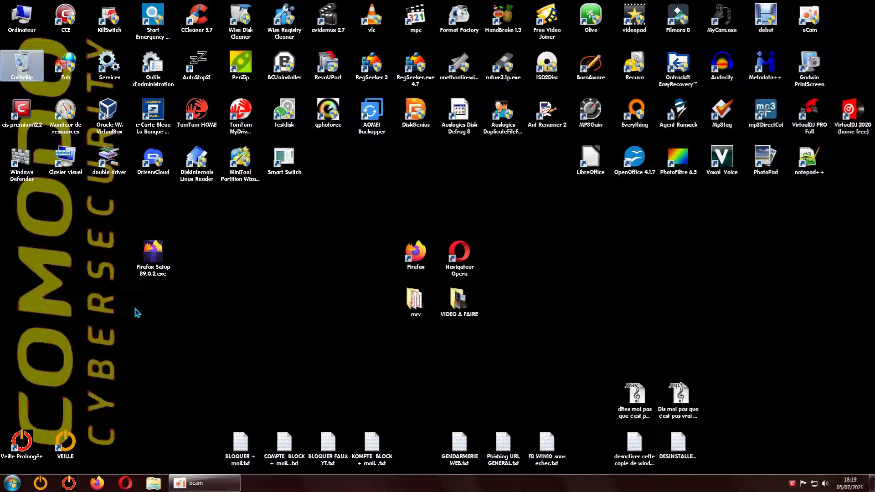
left_click(291, 281)
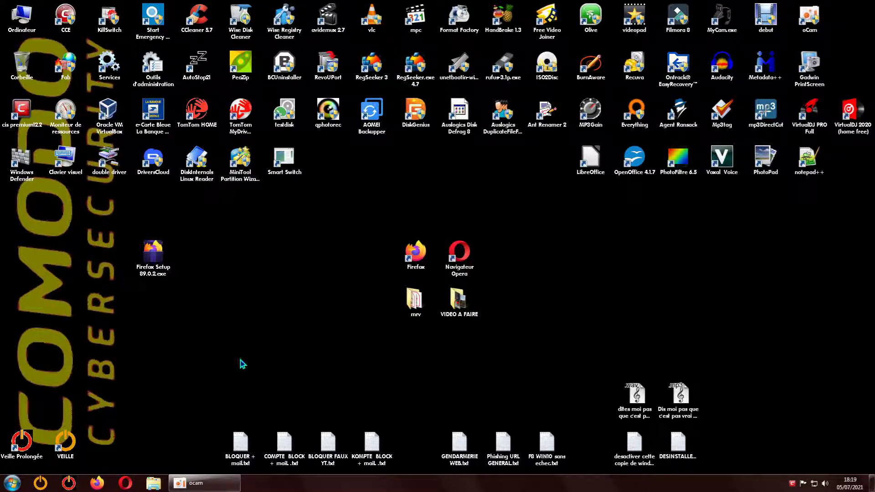
Open the Resource Monitor, only block System's file creation request in COMODO HIPS without remembering the answer, and close the monitor
double_click(66, 114)
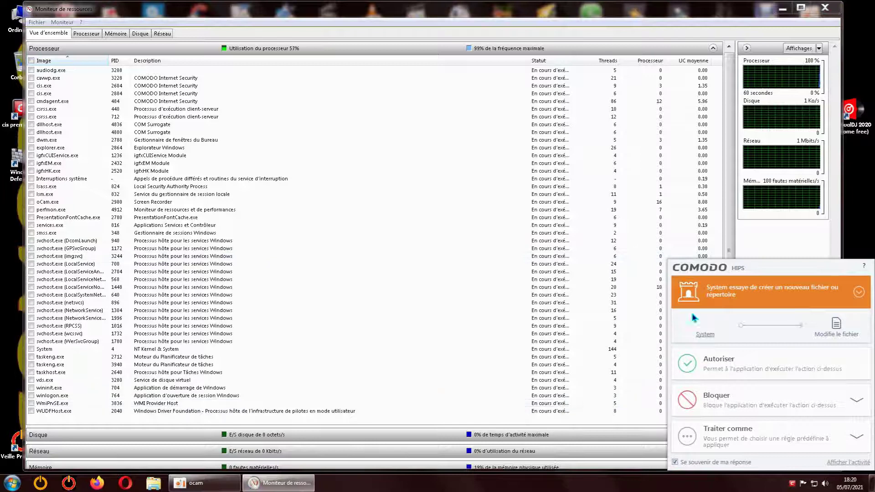
left_click(675, 462)
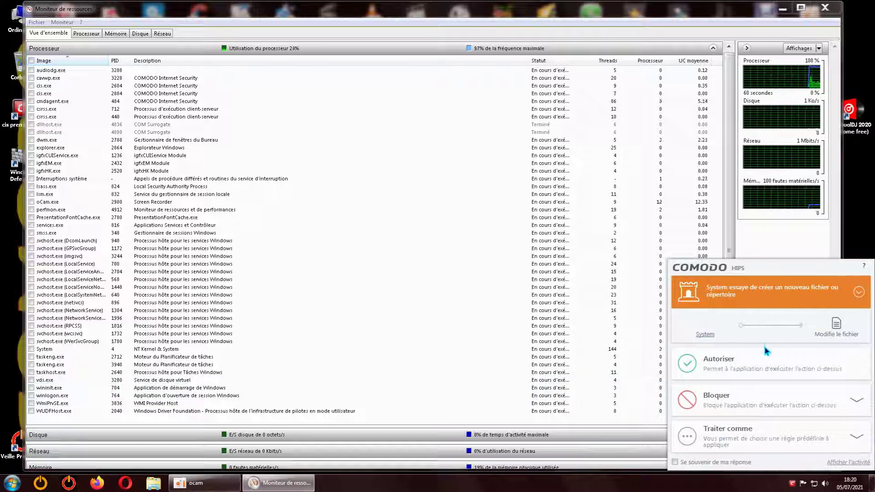
left_click(715, 401)
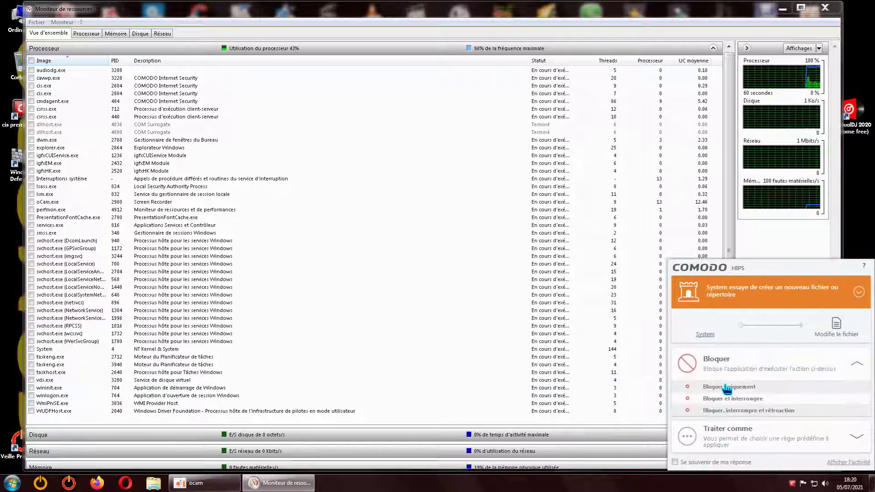
left_click(727, 387)
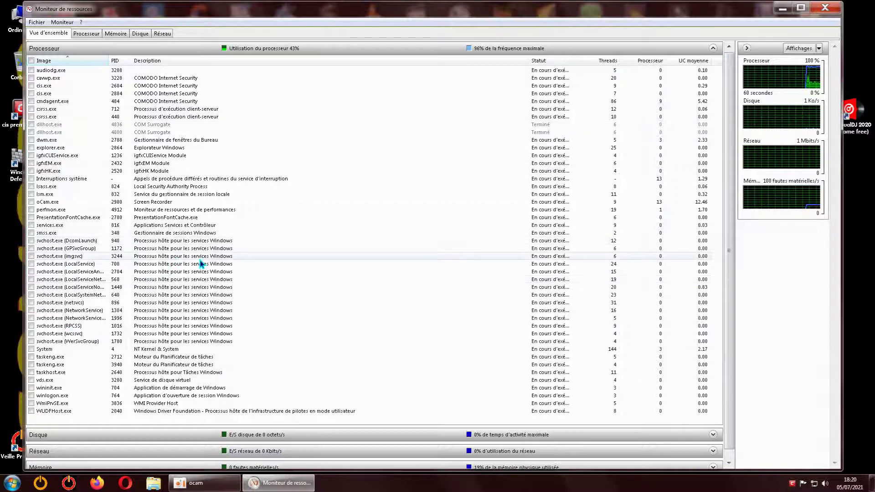
left_click(824, 8)
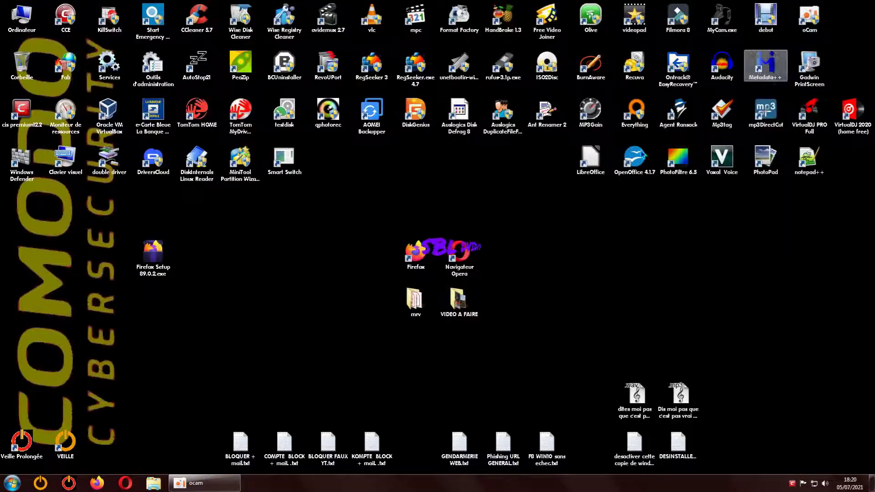
Open Firefox from the desktop, dismiss the address bar search tip and maximise the window
double_click(408, 251)
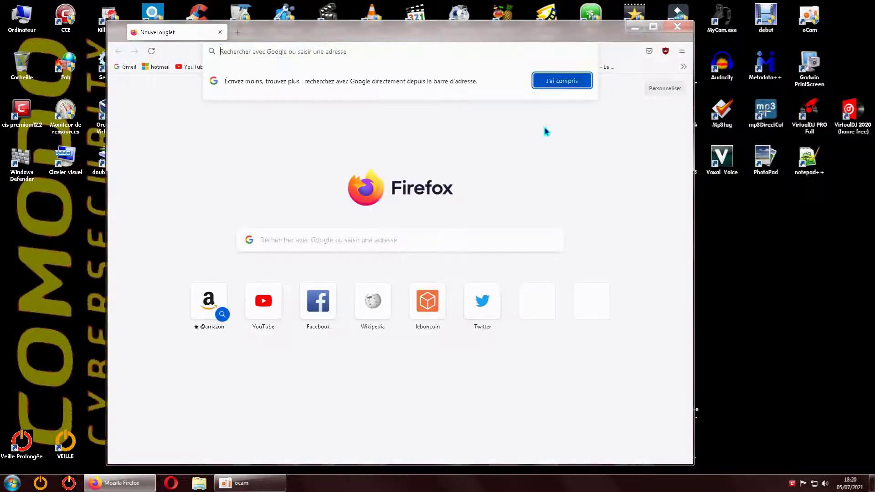
left_click(548, 87)
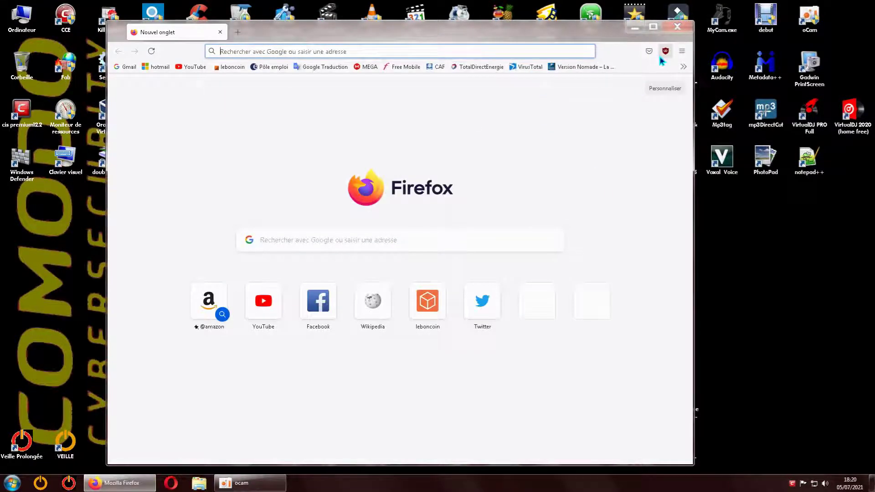
left_click(654, 27)
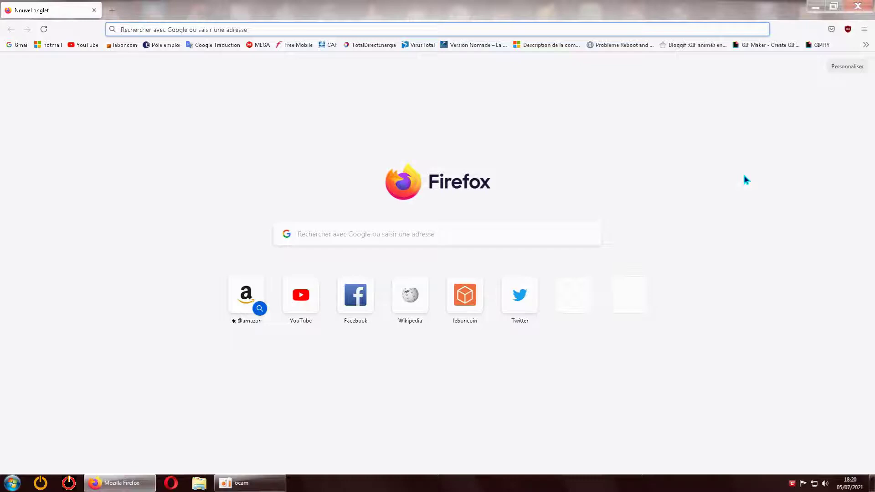
Open the extensions list in Firefox to check that uBlock Origin is enabled
left_click(815, 7)
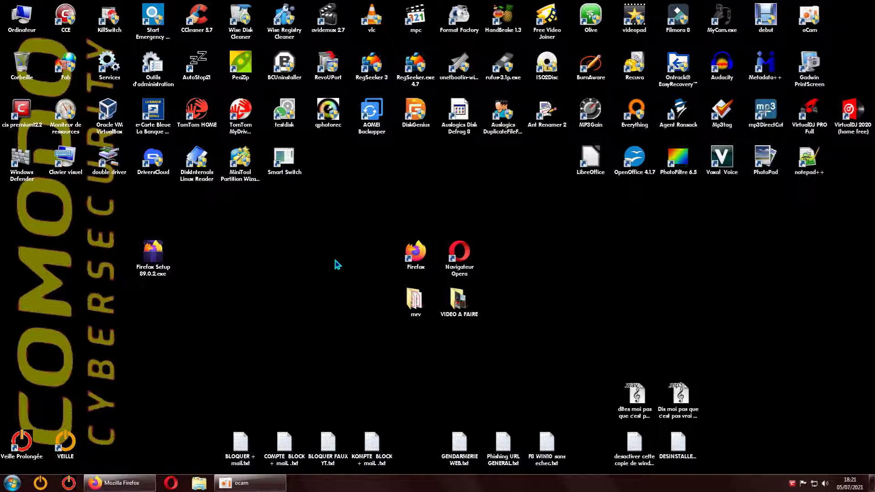
left_click(130, 481)
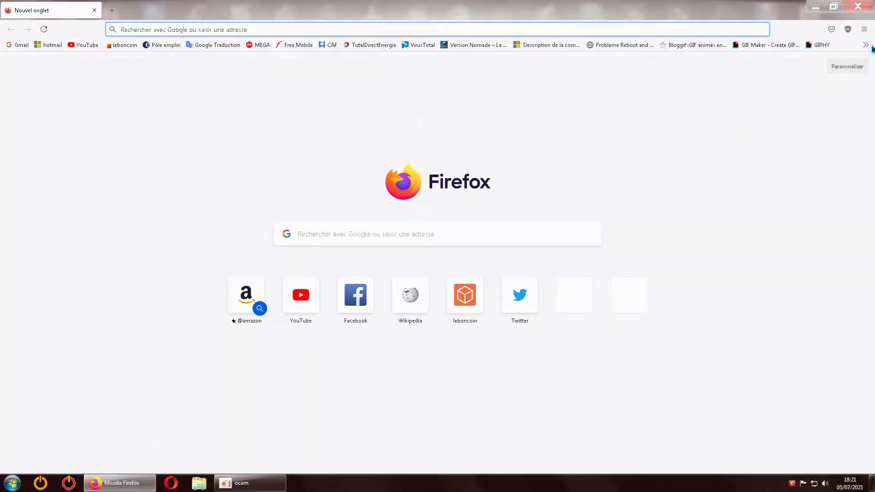
left_click(862, 32)
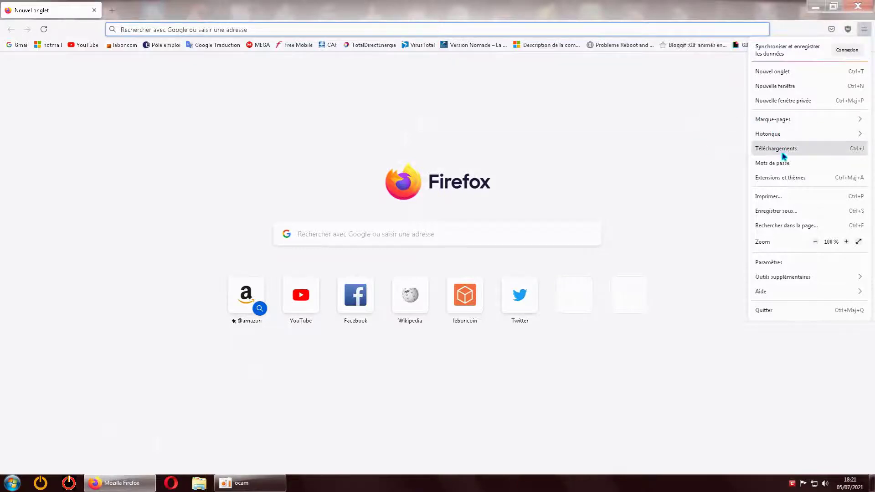
left_click(768, 178)
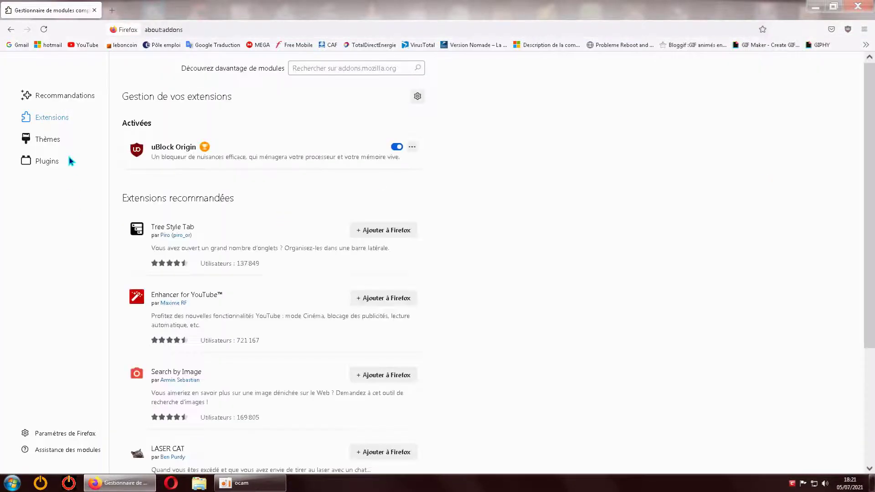
left_click(301, 67)
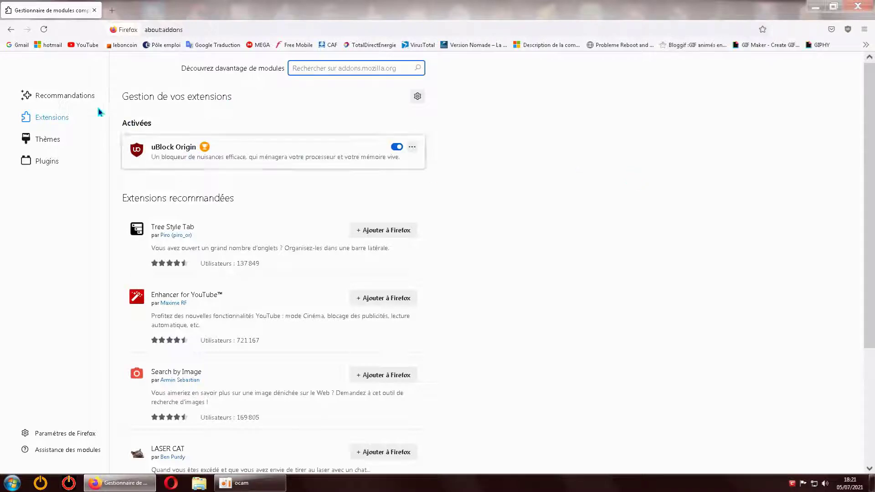
Open the bookmarked YouTube site and accept its cookie and data use conditions
left_click(88, 46)
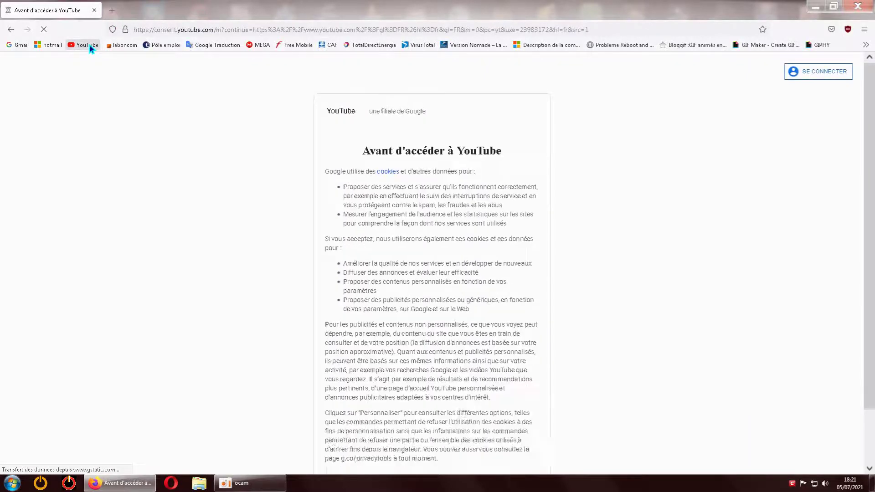
scroll(506, 360, "down", 3)
left_click(519, 436)
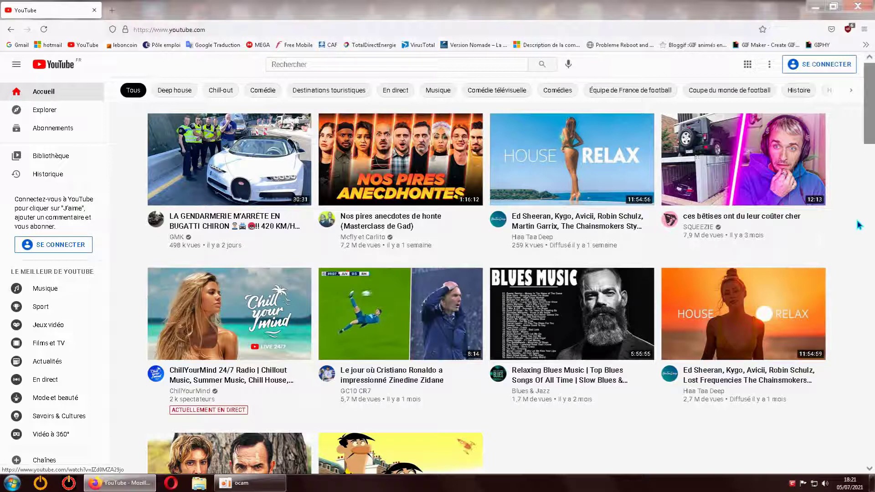
mouse_move(806, 206)
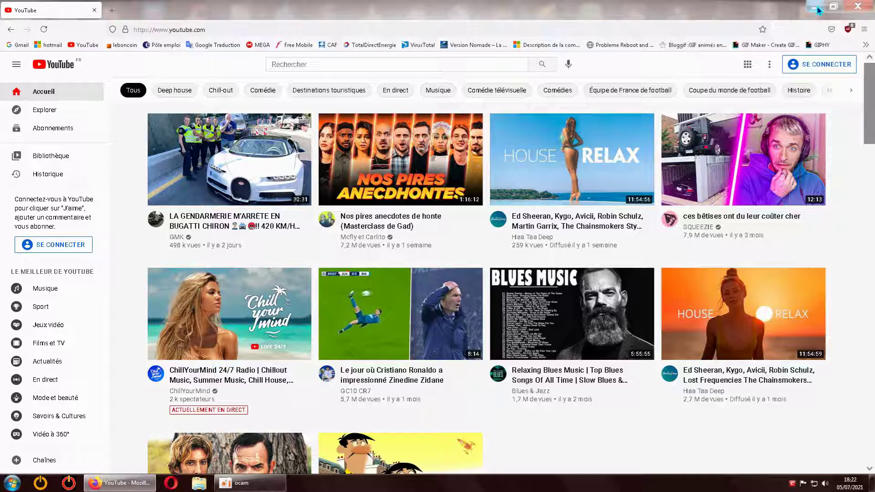
mouse_move(816, 130)
left_click(815, 7)
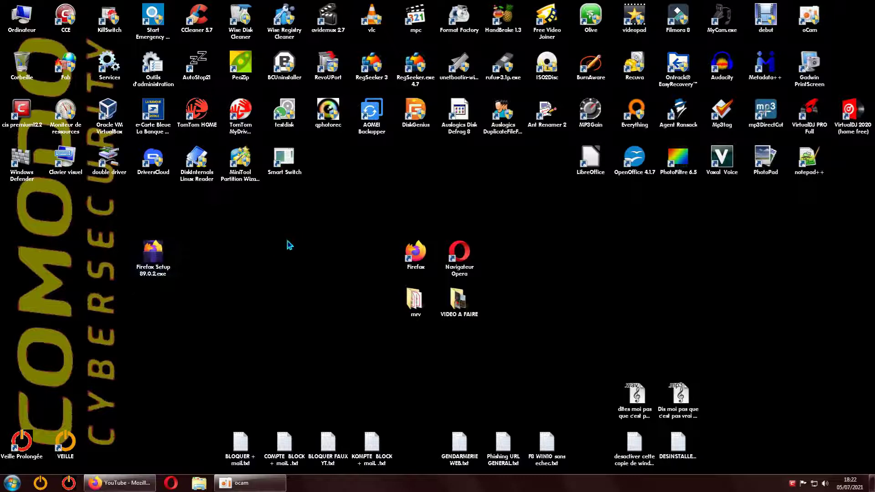
left_click(145, 484)
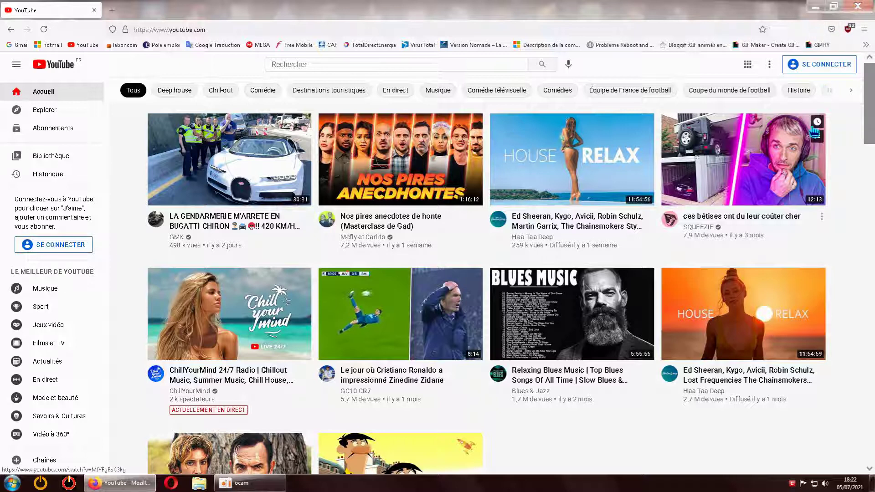
Minimise Firefox and delete the Firefox Setup 89.0.2.exe installer from the desktop
left_click(815, 6)
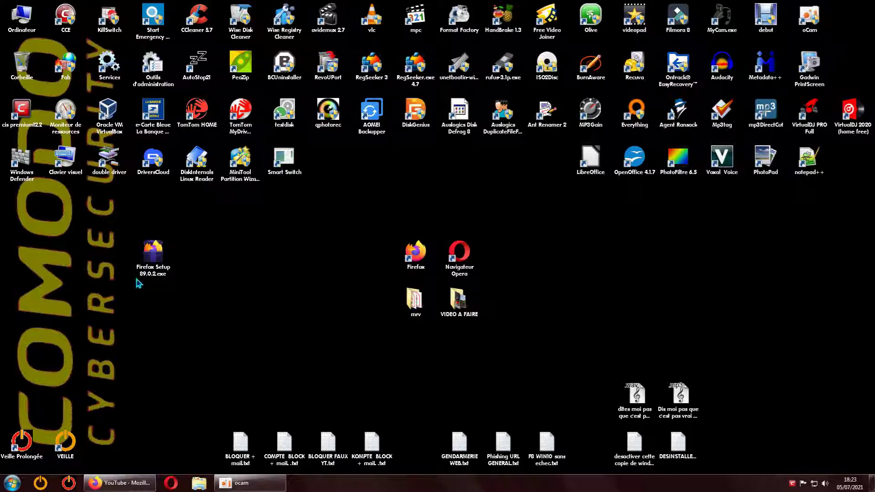
right_click(147, 260)
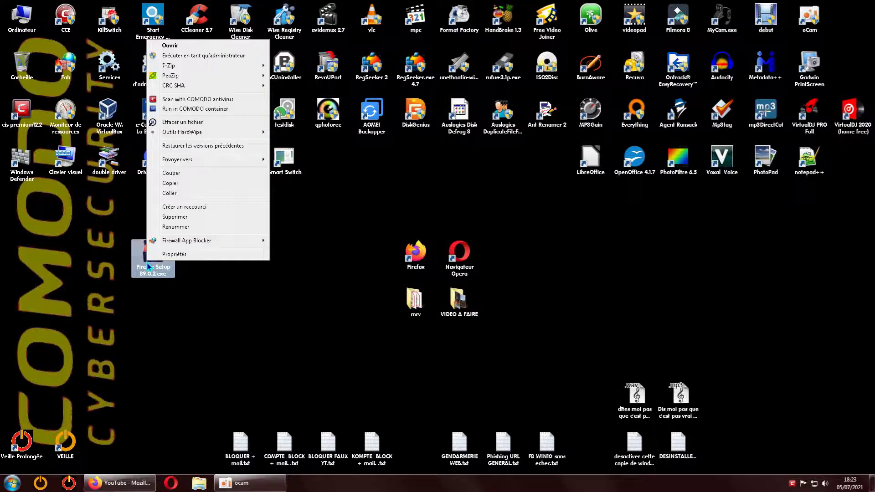
left_click(180, 218)
left_click(464, 280)
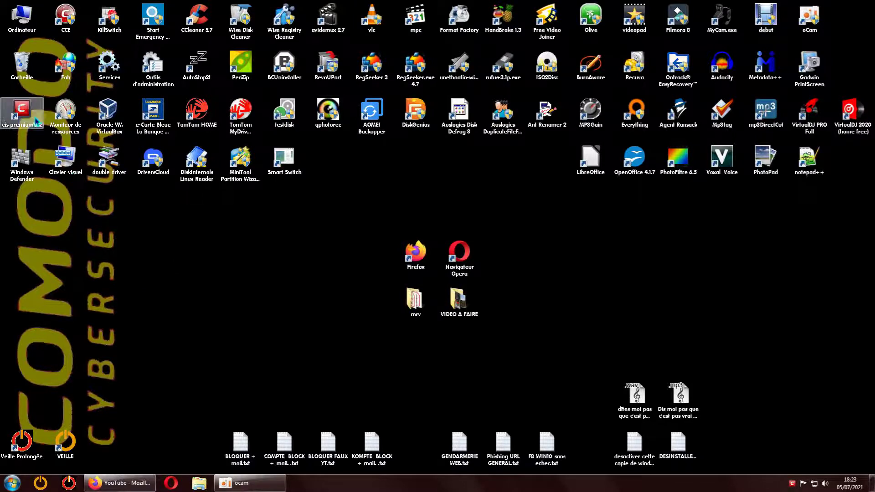
Empty the Recycle Bin to permanently delete the Firefox Setup 89.0.2.exe installer
right_click(21, 69)
left_click(50, 86)
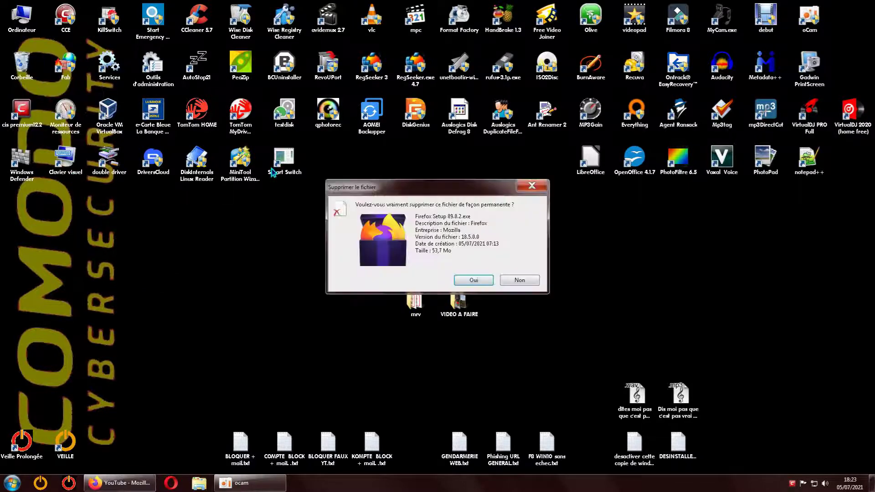
left_click(481, 280)
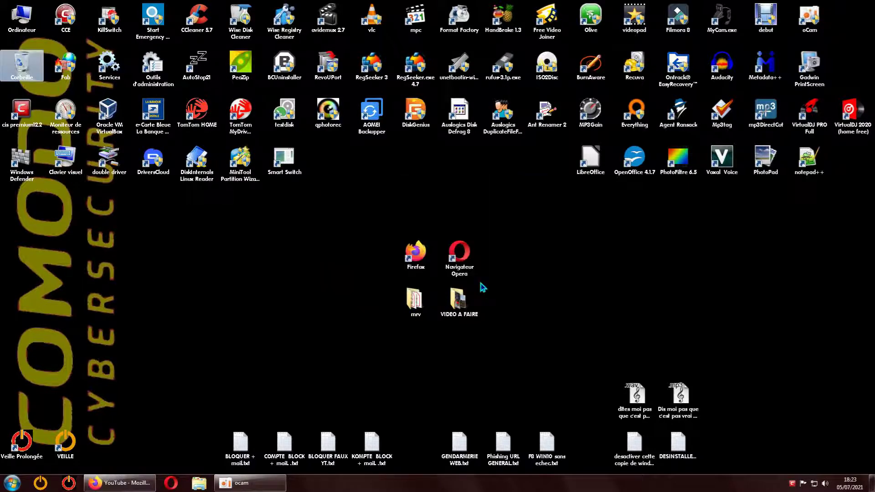
Switch back to the Firefox window and turn on its menu bar
left_click(137, 486)
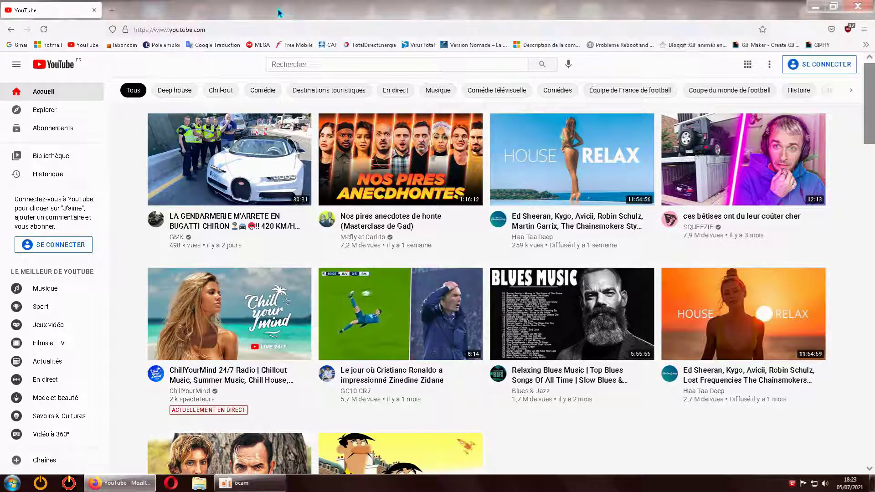
right_click(309, 13)
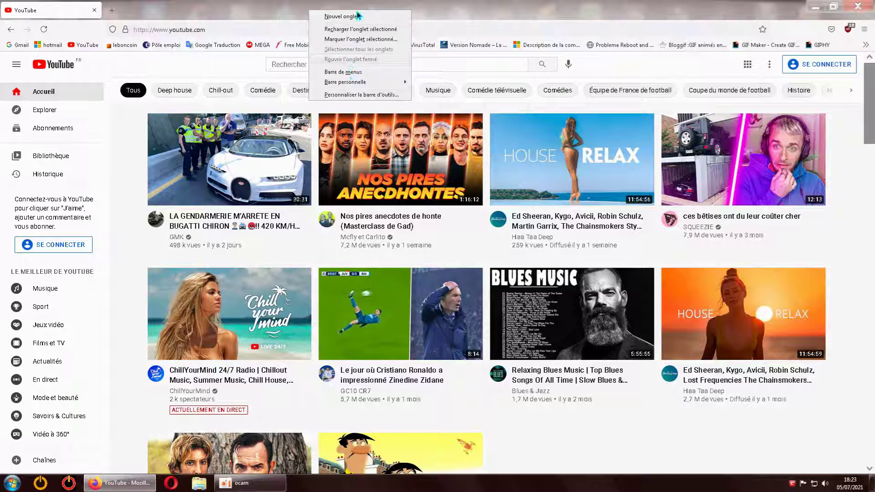
left_click(344, 71)
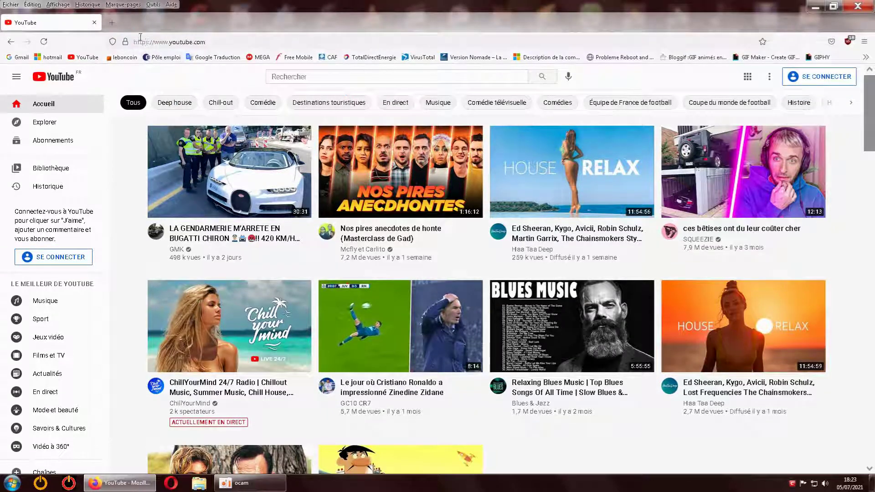
Open the bookmarks library and view the save dialog for a bookmarks backup, closing both without saving
left_click(130, 5)
left_click(136, 21)
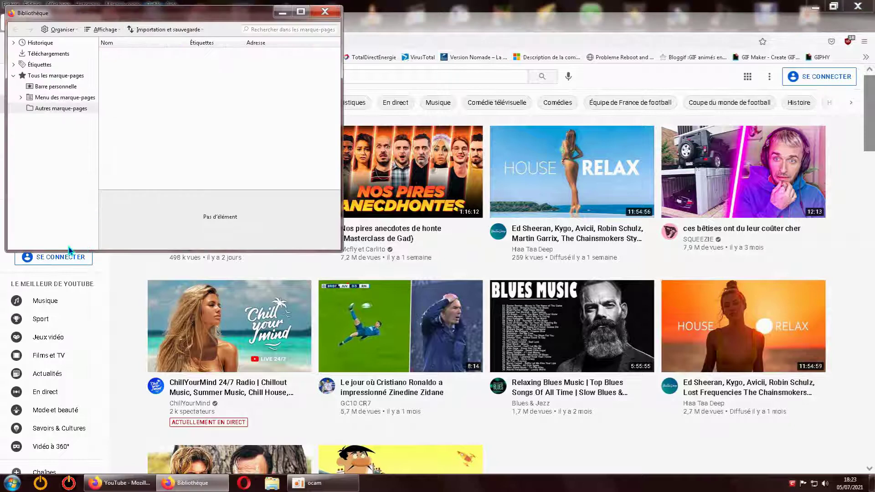
left_click(176, 30)
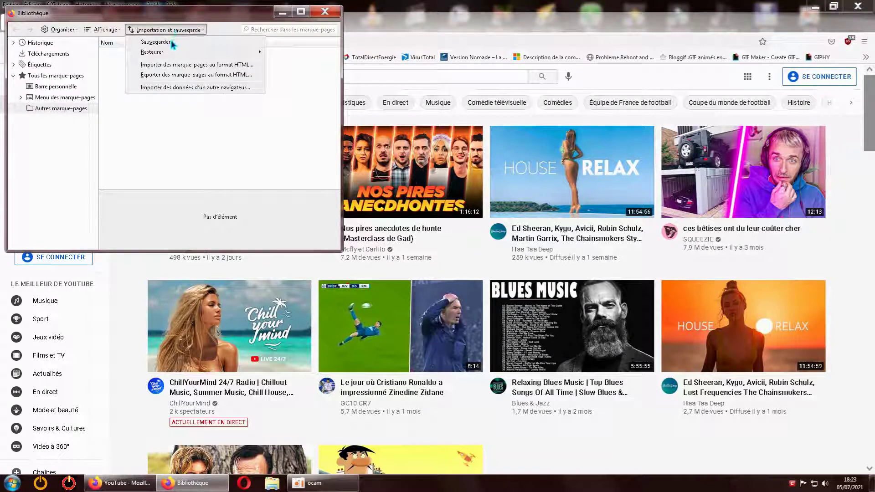
left_click(156, 42)
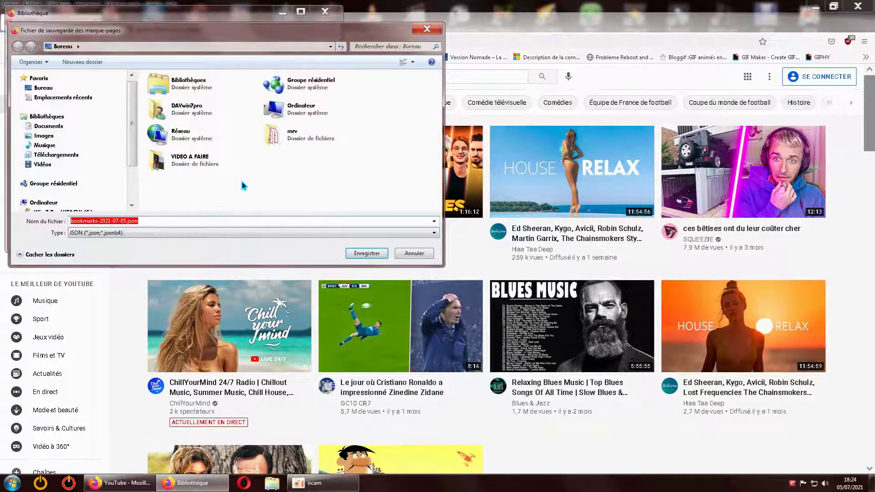
left_click(427, 29)
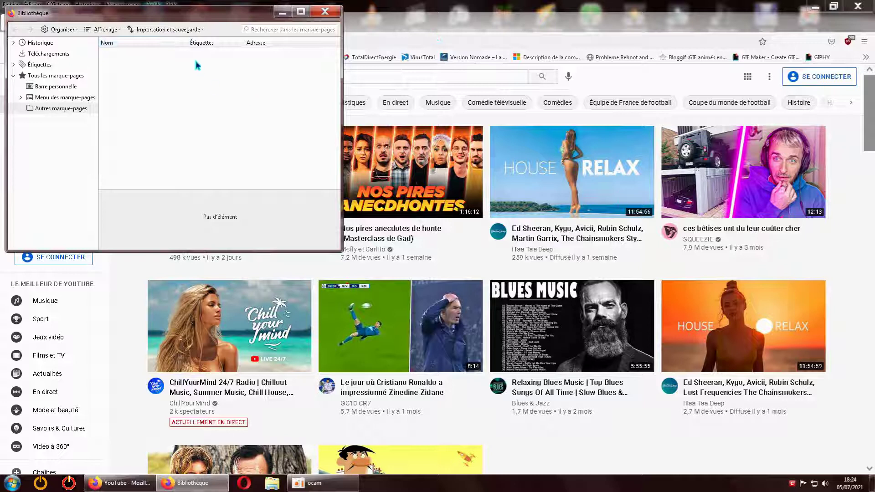
left_click(324, 12)
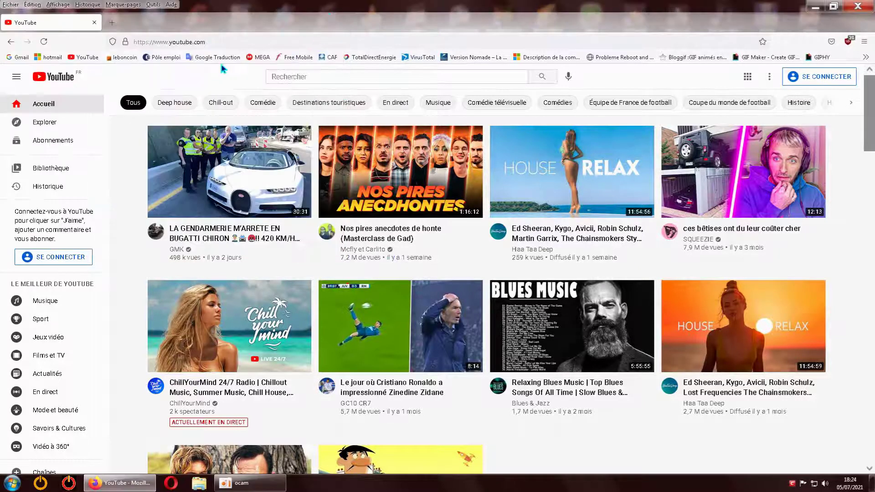